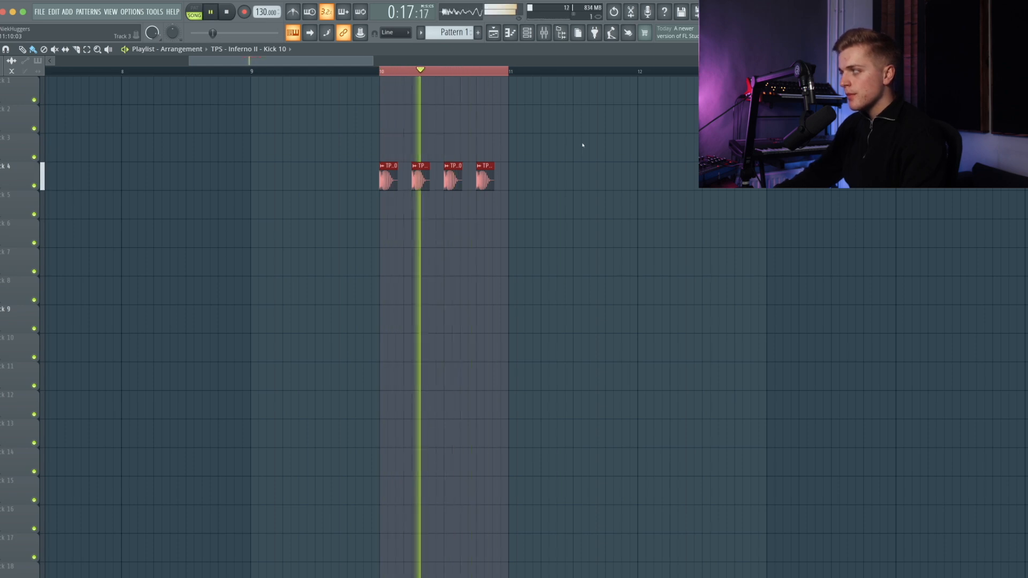
Stop playback and route the TPS - Inferno II - Kick 10 sample to mixer insert 34
key(space)
click(545, 34)
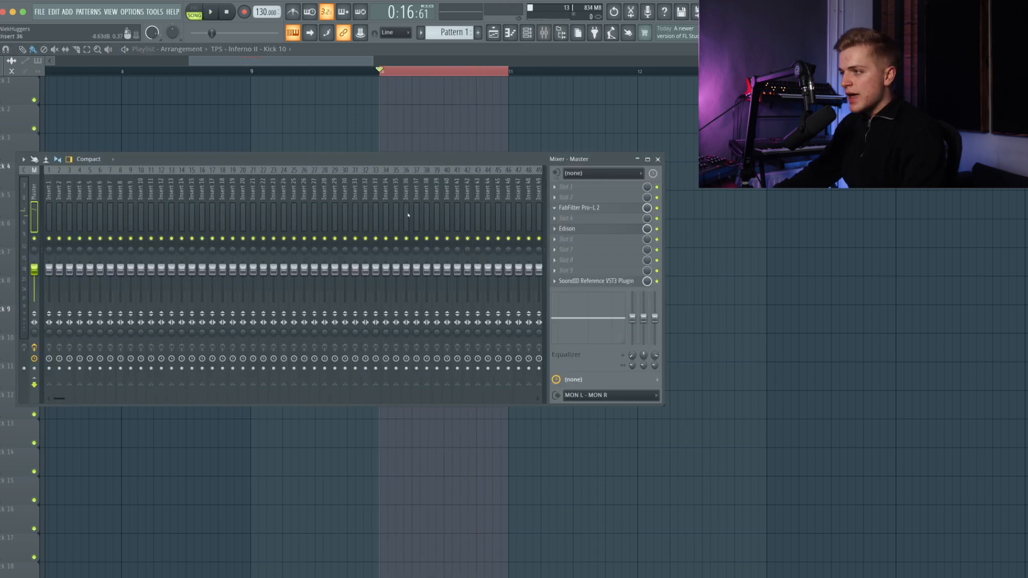
click(386, 216)
key(ctrl+l)
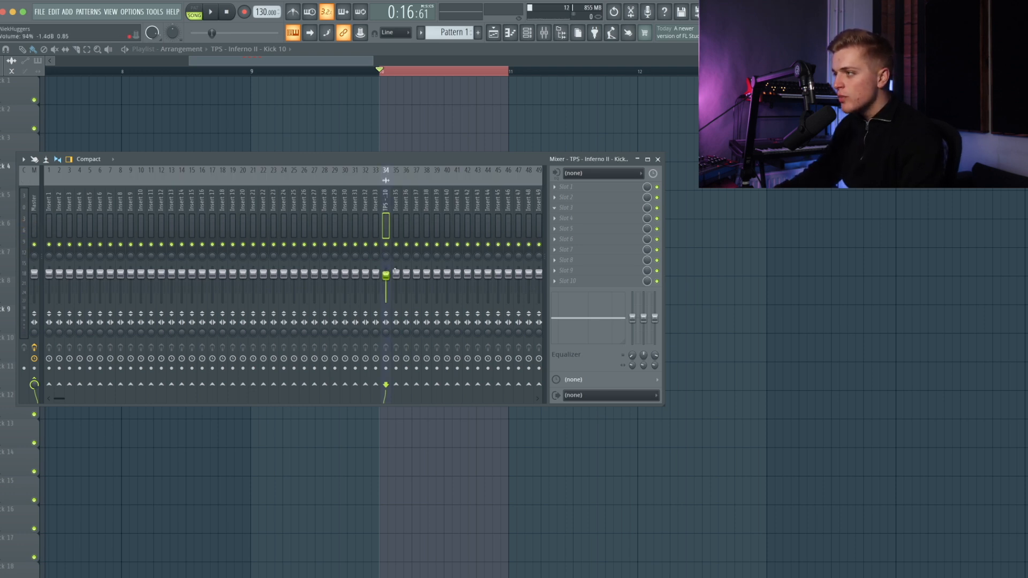
Load Patcher in an effect slot of the kick's mixer track and look over its Surface and Map views
click(588, 248)
click(763, 191)
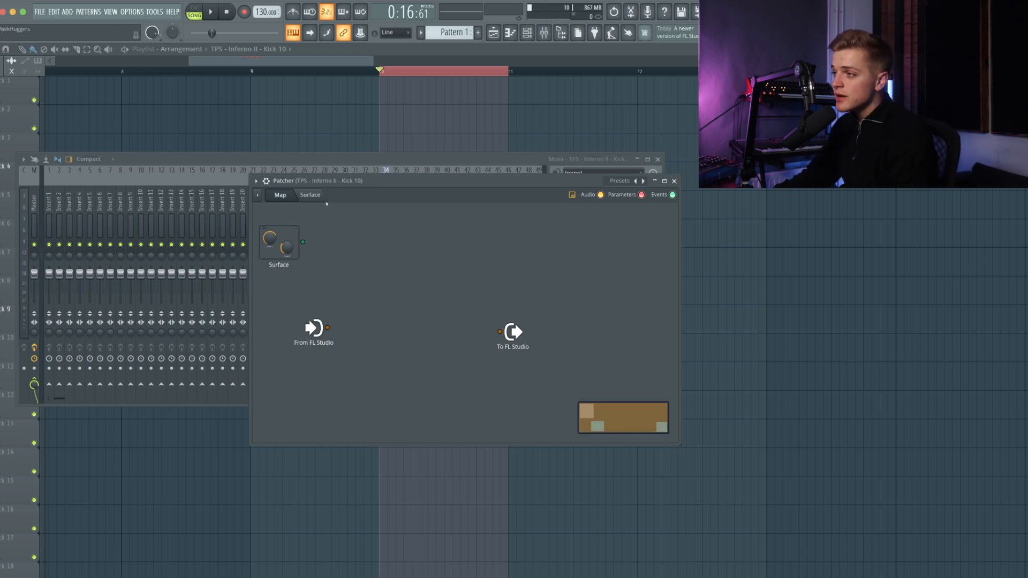
click(311, 195)
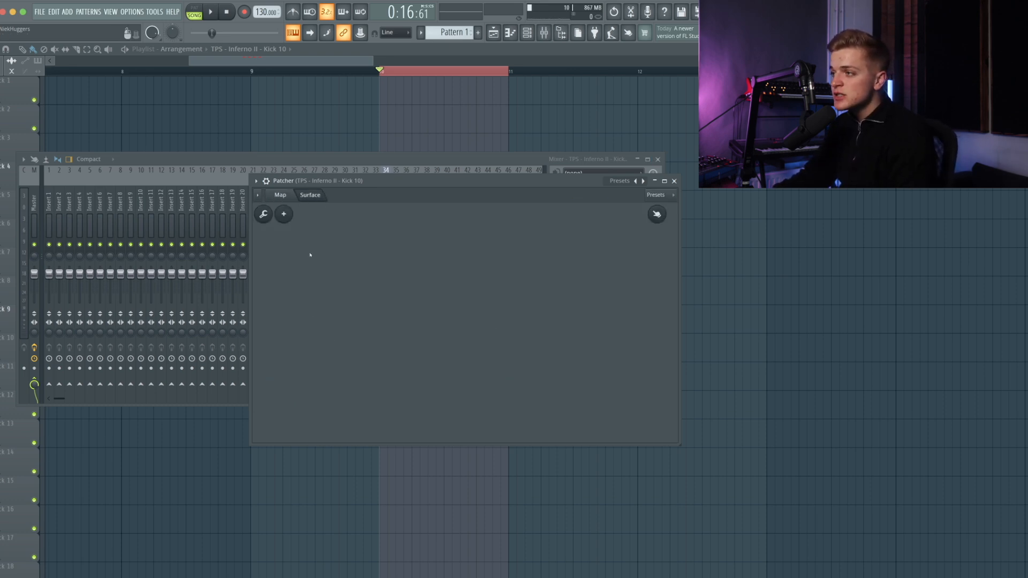
click(281, 195)
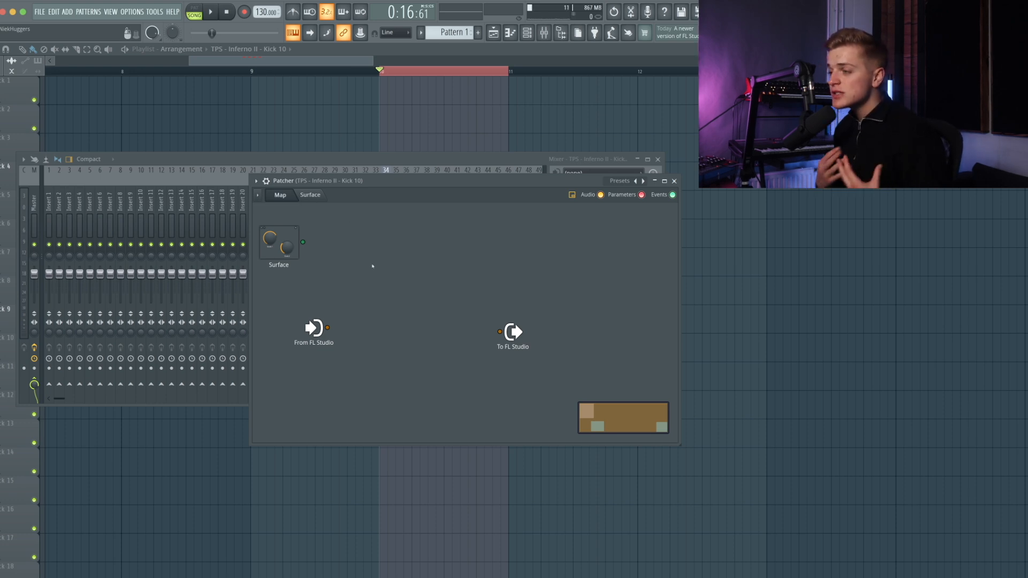
click(312, 196)
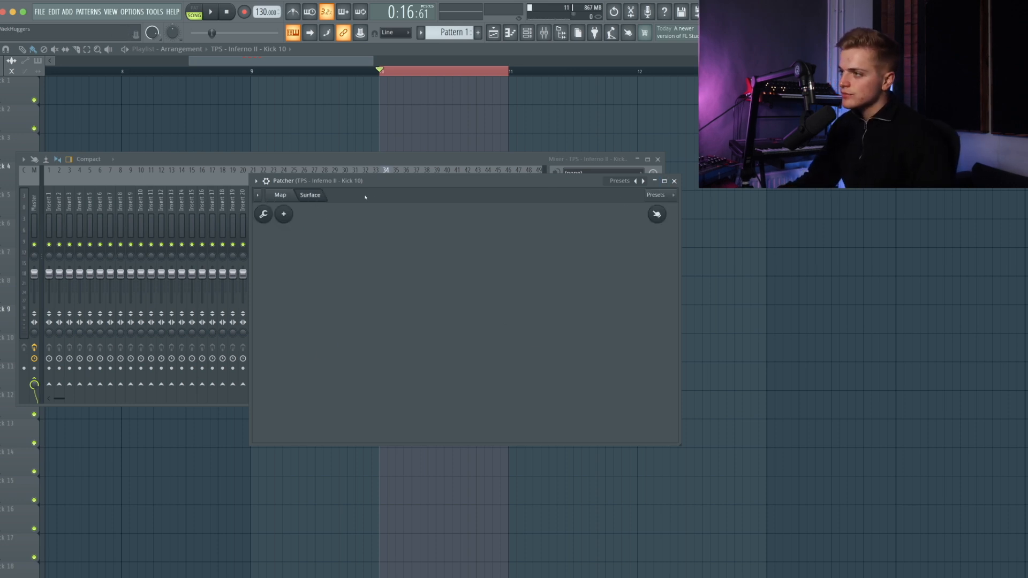
click(281, 196)
Spread the Patcher input and output nodes apart and add Fruity Delay 3 to the map between them, with its settings open
drag(514, 332, 558, 318)
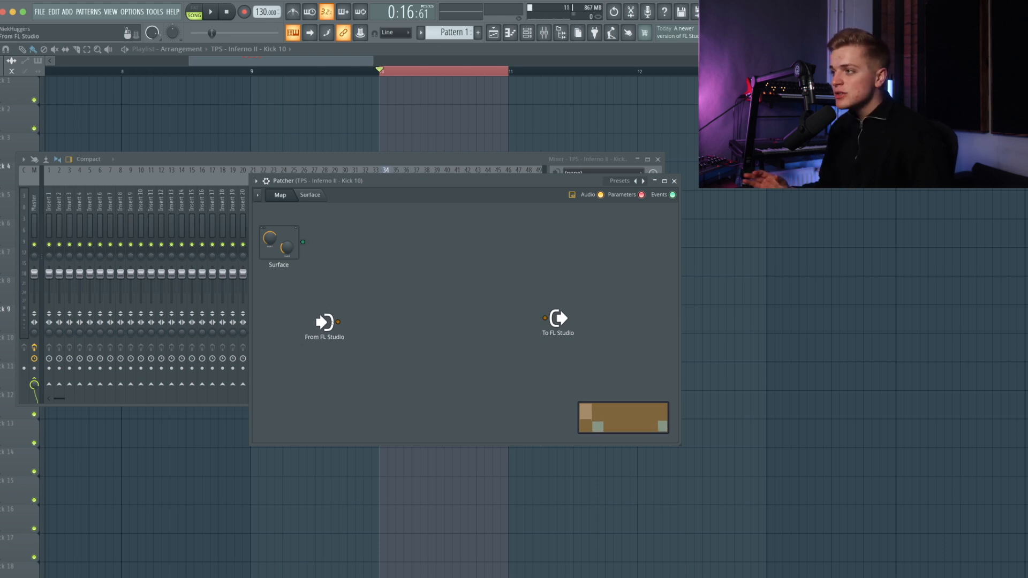
right_click(379, 314)
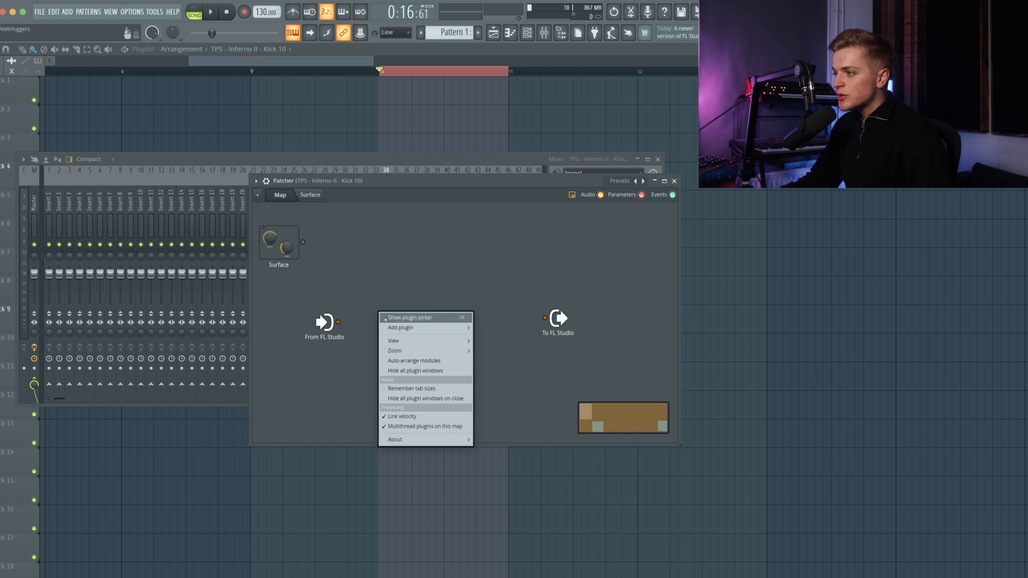
mouse_move(412, 327)
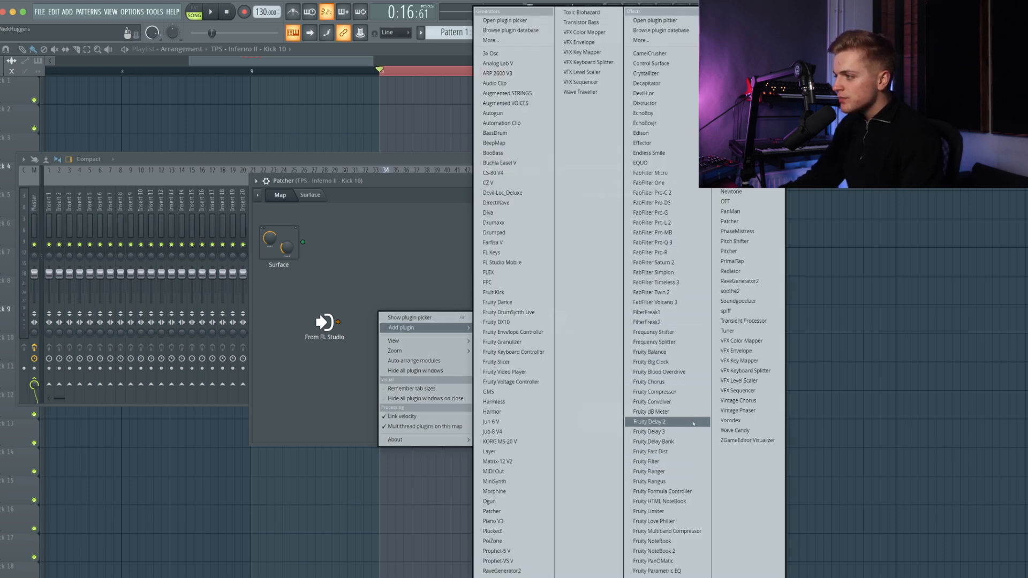
click(649, 432)
drag(394, 294, 398, 275)
double_click(399, 275)
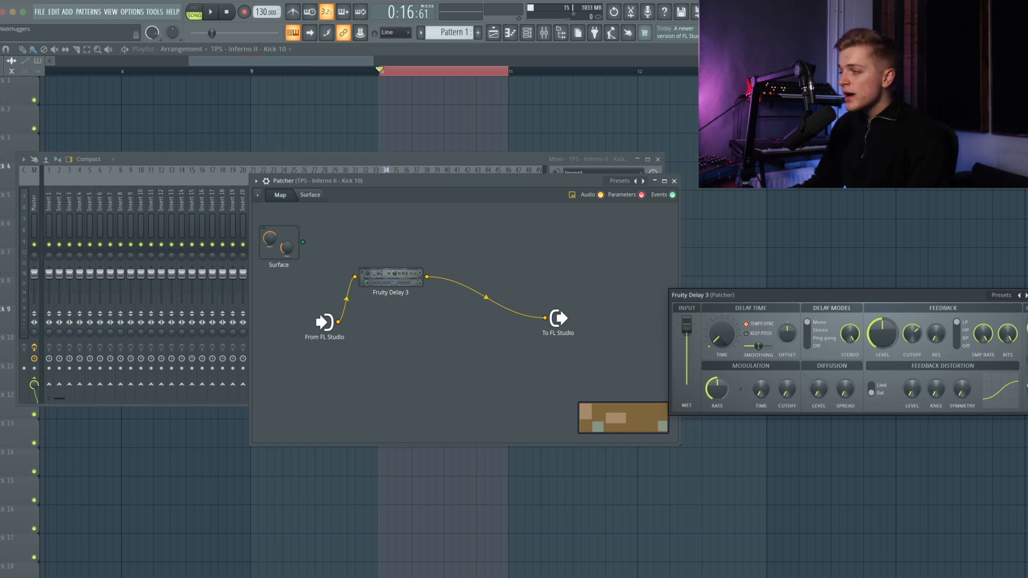
Reposition the Fruity Delay 3 node on the Patcher map and audition the kick through the delay
drag(389, 282, 414, 274)
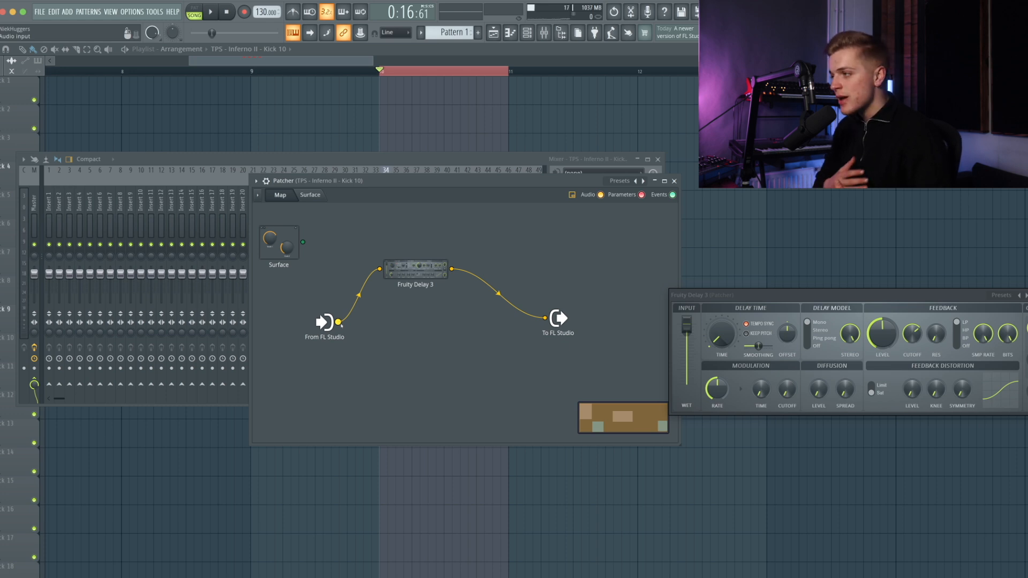
drag(541, 297, 539, 309)
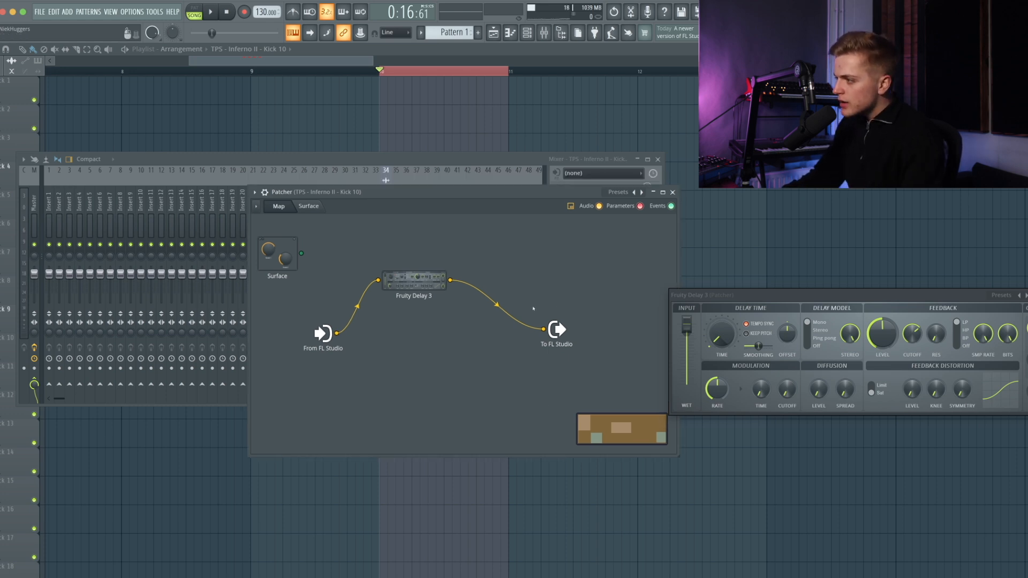
drag(434, 289, 413, 290)
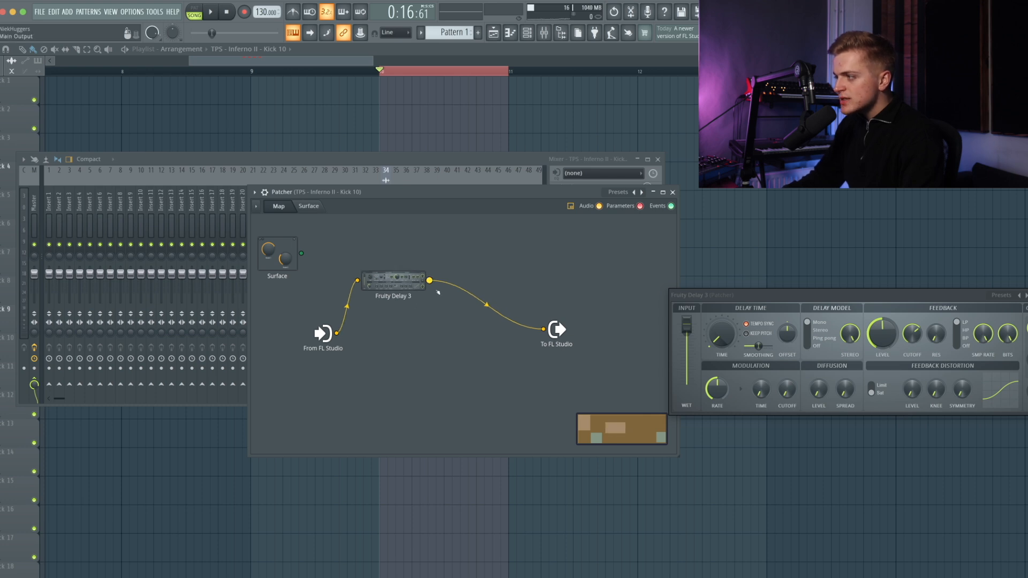
key(space)
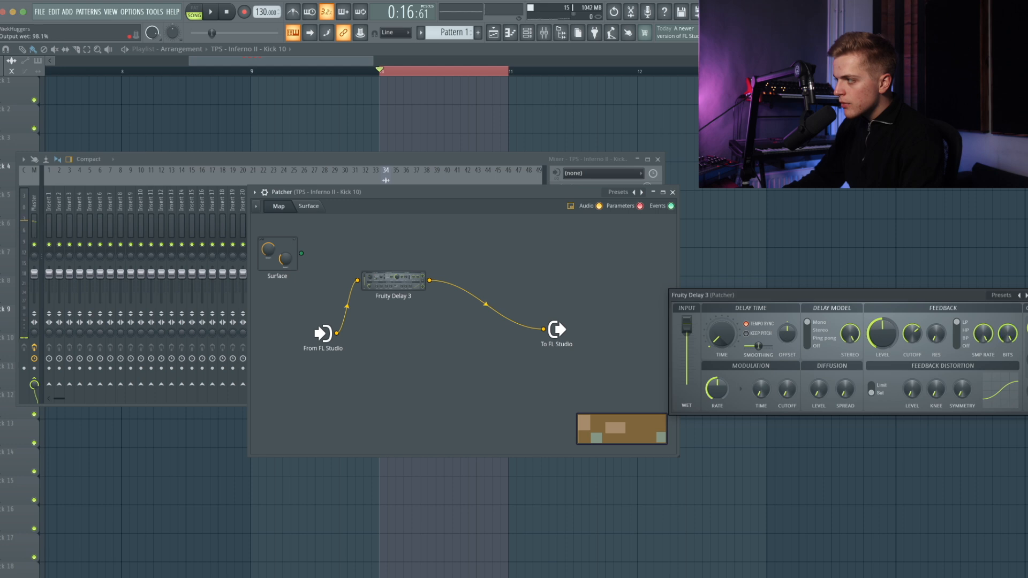
key(space)
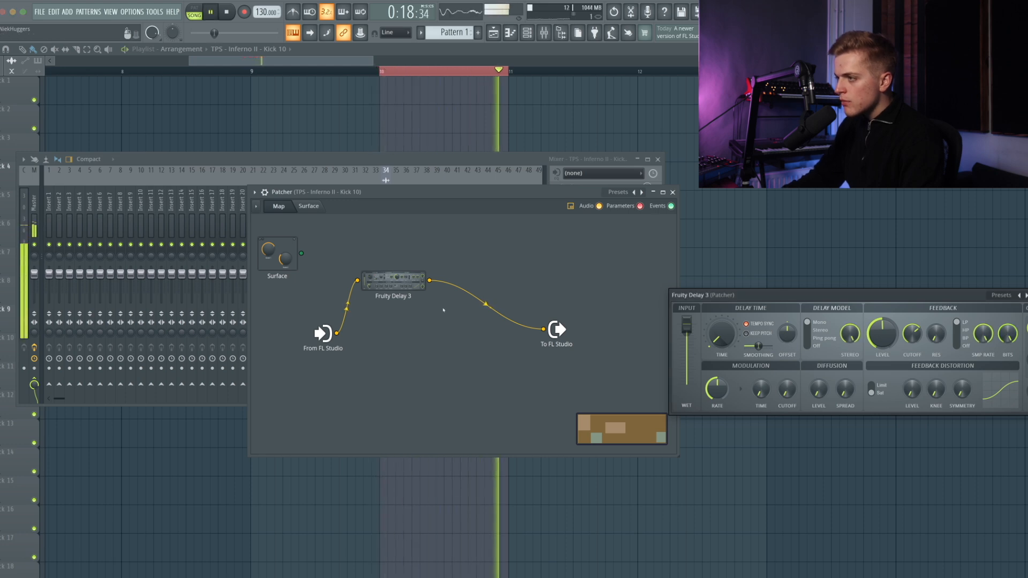
key(space)
Insert Fruity Reeverb 2 on the output of Fruity Delay 3 and place its node just after the delay
right_click(429, 280)
mouse_move(455, 296)
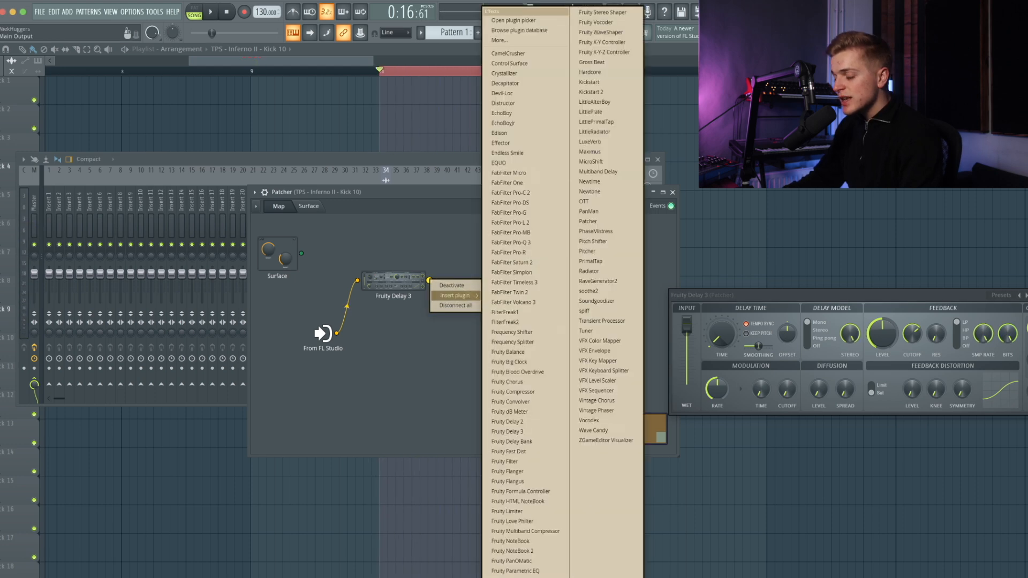
click(512, 577)
right_click(398, 295)
click(393, 300)
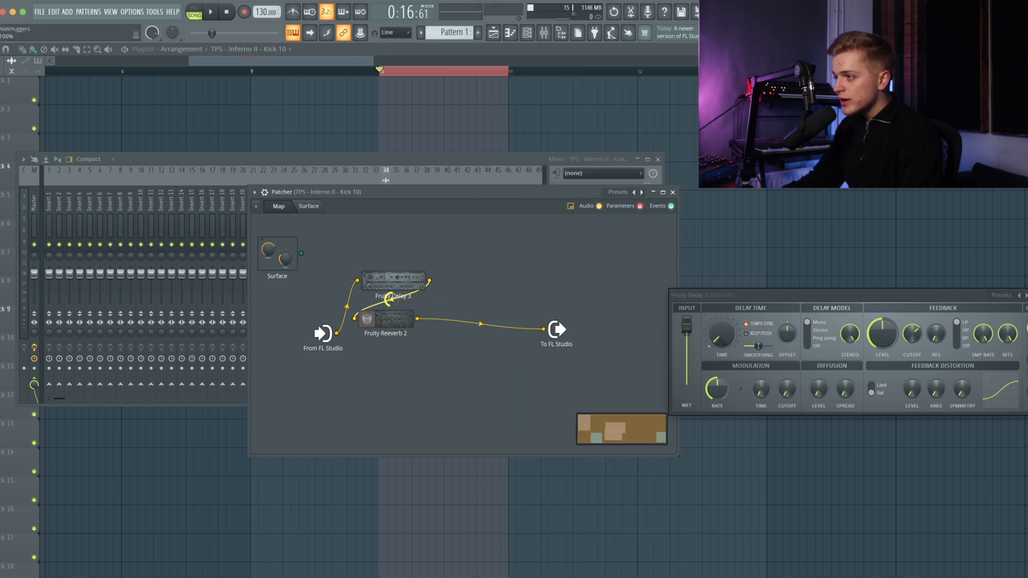
drag(387, 310, 475, 275)
Adjust the wet level of Fruity Reeverb 2 and set its room size to 75 while auditioning the kick
key(space)
key(space)
drag(986, 341, 986, 338)
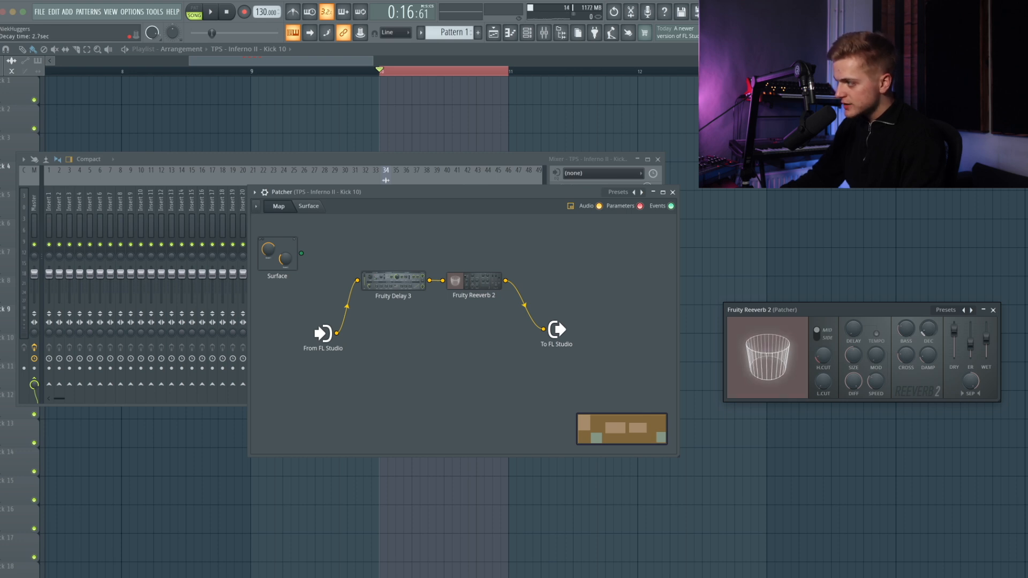
key(space)
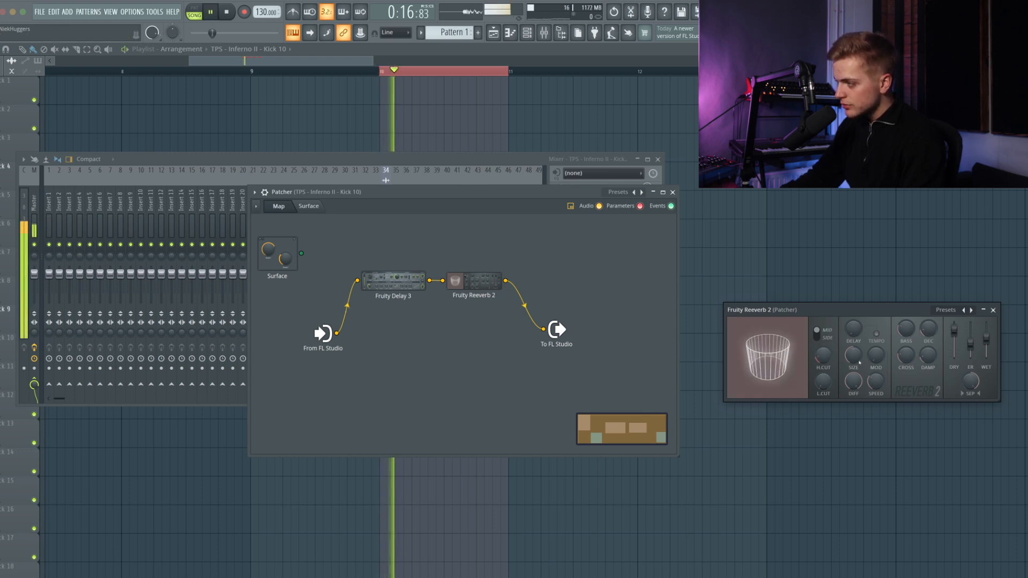
drag(860, 363, 860, 348)
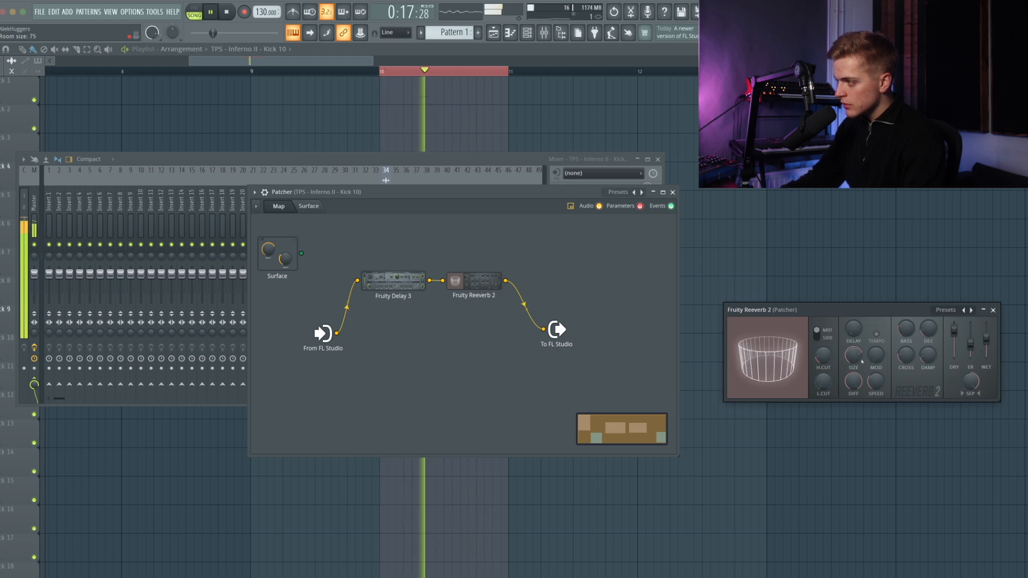
key(space)
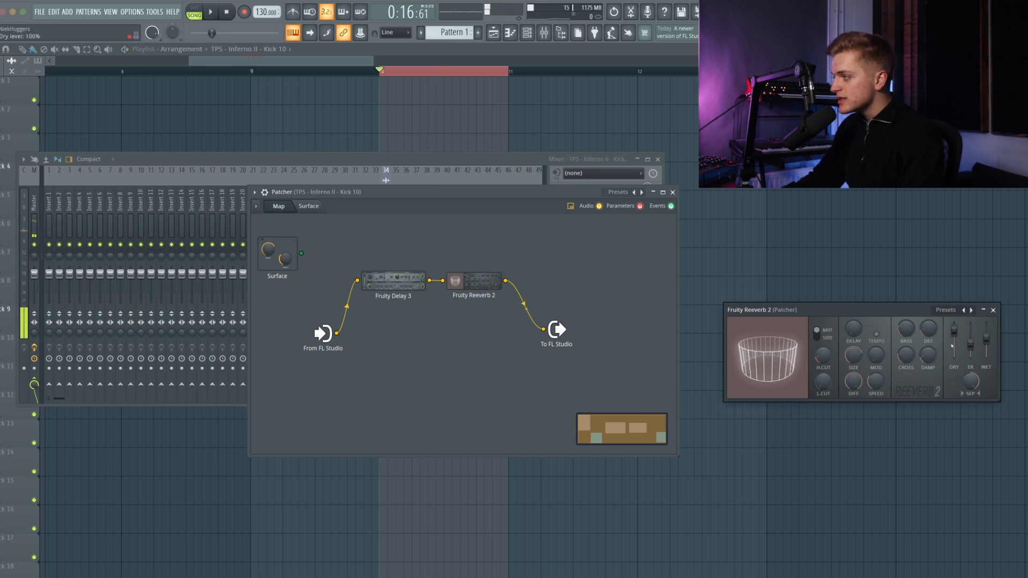
key(space)
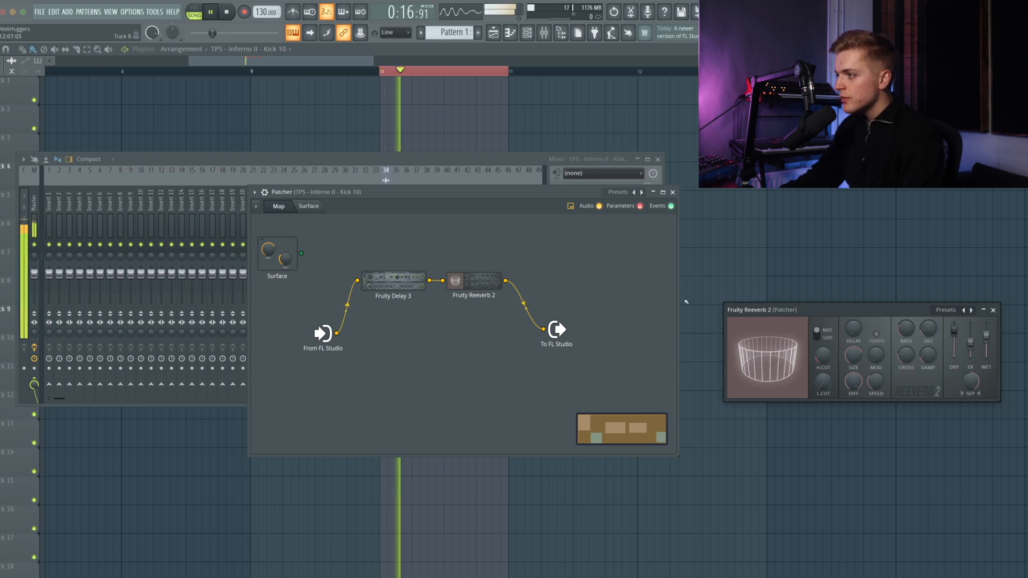
click(522, 303)
key(space)
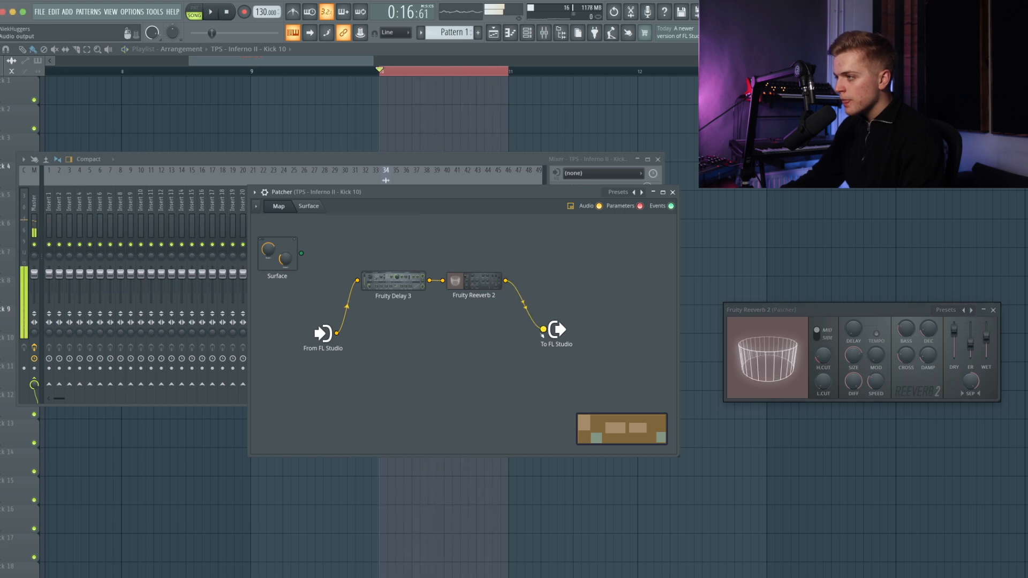
Insert Fruity Blood Overdrive before the Patcher output and place its node just after the reverb
right_click(544, 329)
click(589, 349)
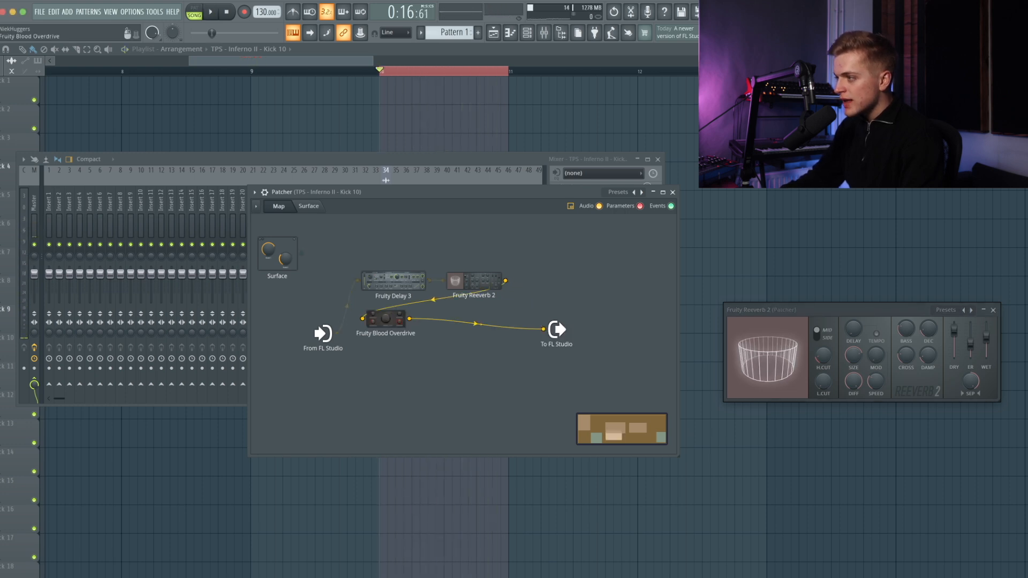
click(553, 288)
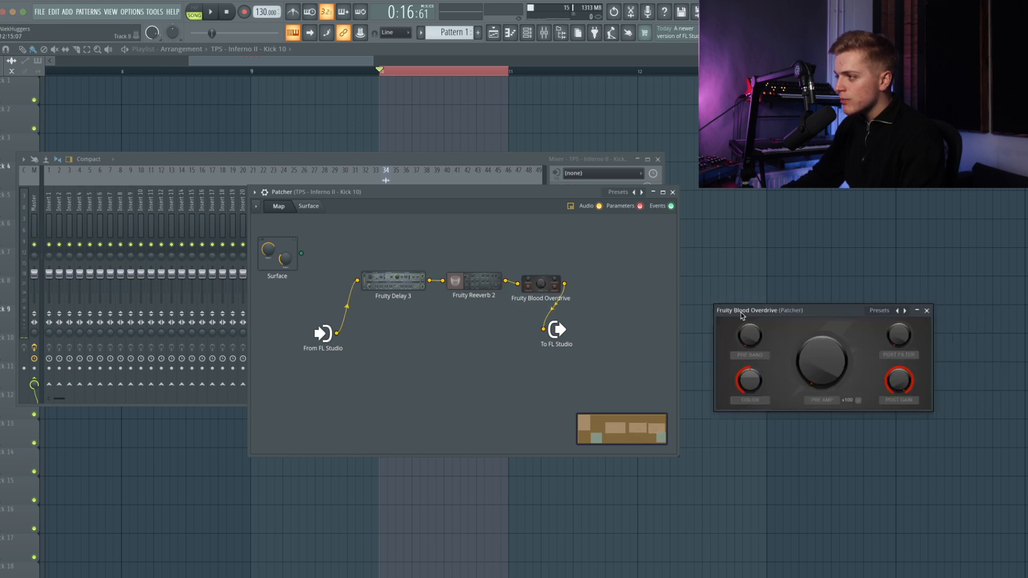
Raise the pre amp and post filter of Fruity Blood Overdrive while auditioning the kick, moving the output node farther away from the effects
drag(782, 310, 413, 381)
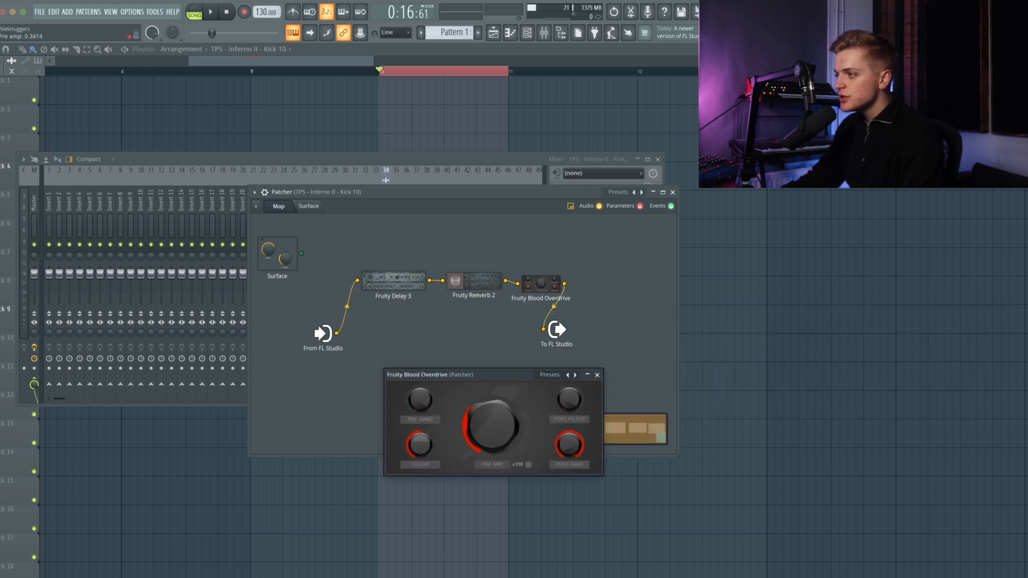
key(space)
key(space)
drag(557, 330, 633, 323)
drag(506, 416, 506, 426)
key(space)
mouse_move(569, 405)
mouse_down()
mouse_move(569, 390)
mouse_move(568, 413)
mouse_move(569, 384)
mouse_up()
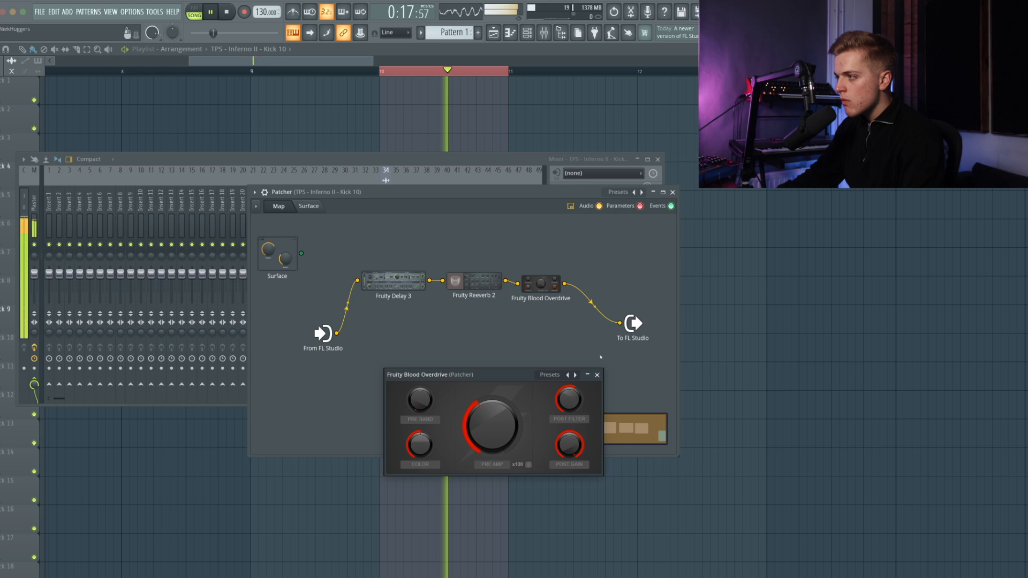
right_click(619, 324)
mouse_move(648, 340)
click(413, 293)
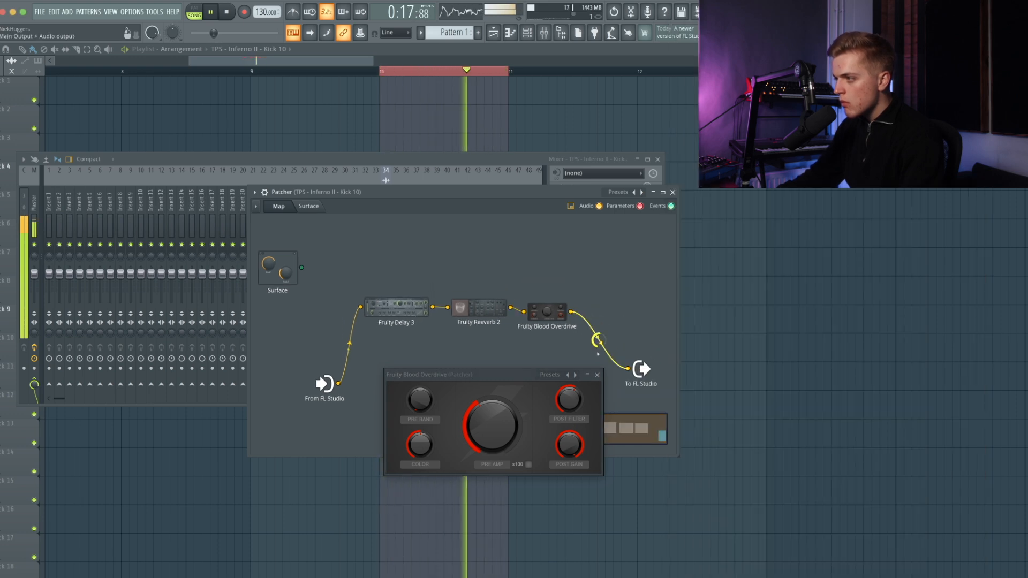
Stop playback and insert Fruity Parametric EQ 2 between Fruity Blood Overdrive and the Patcher output
key(space)
right_click(627, 369)
mouse_move(653, 386)
click(702, 360)
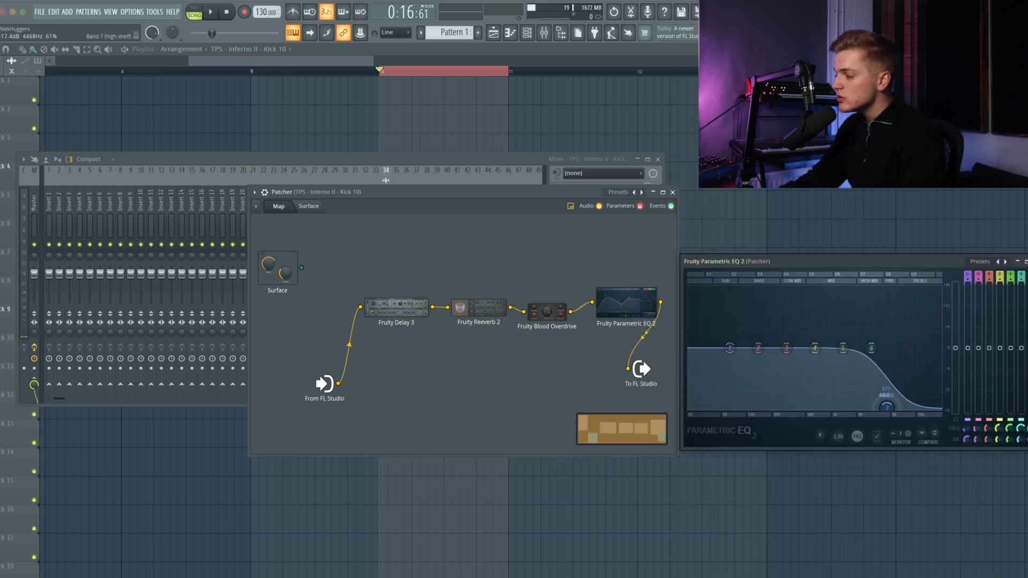
Roll off the highs in Fruity Parametric EQ 2 with a steeper band 7 and boost band 3 around 303 Hz during playback
key(space)
drag(872, 349, 812, 408)
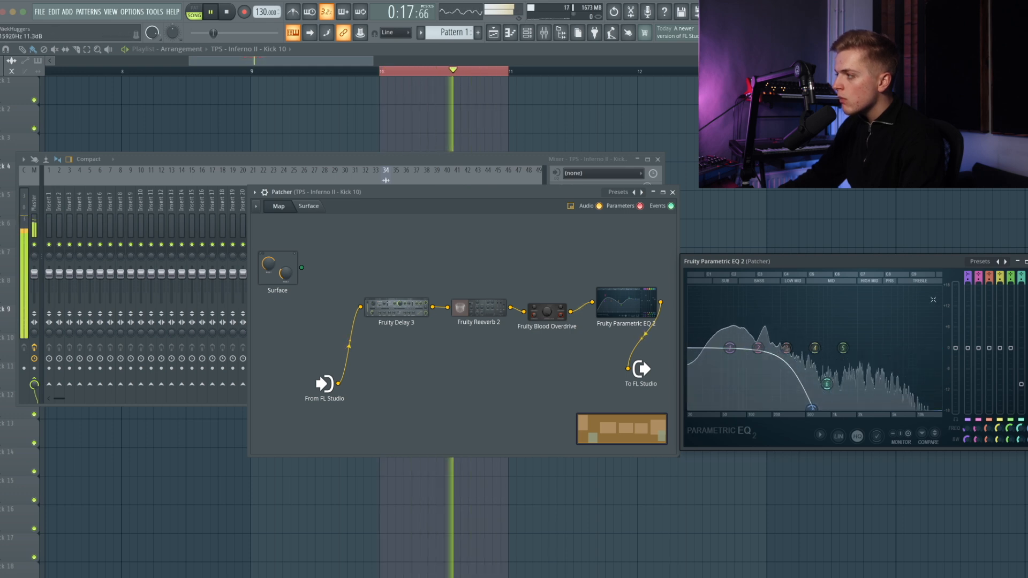
drag(1027, 277, 1027, 254)
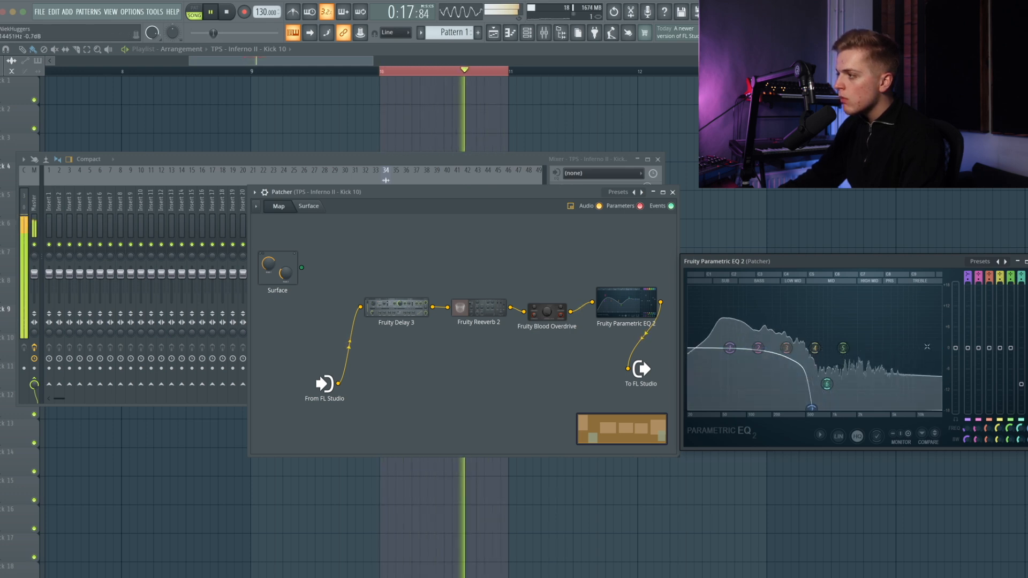
mouse_move(812, 408)
mouse_down()
mouse_move(800, 409)
mouse_move(822, 408)
mouse_up()
mouse_move(787, 349)
mouse_down()
mouse_move(781, 356)
mouse_move(814, 361)
mouse_move(819, 342)
mouse_move(834, 352)
mouse_move(786, 337)
mouse_up()
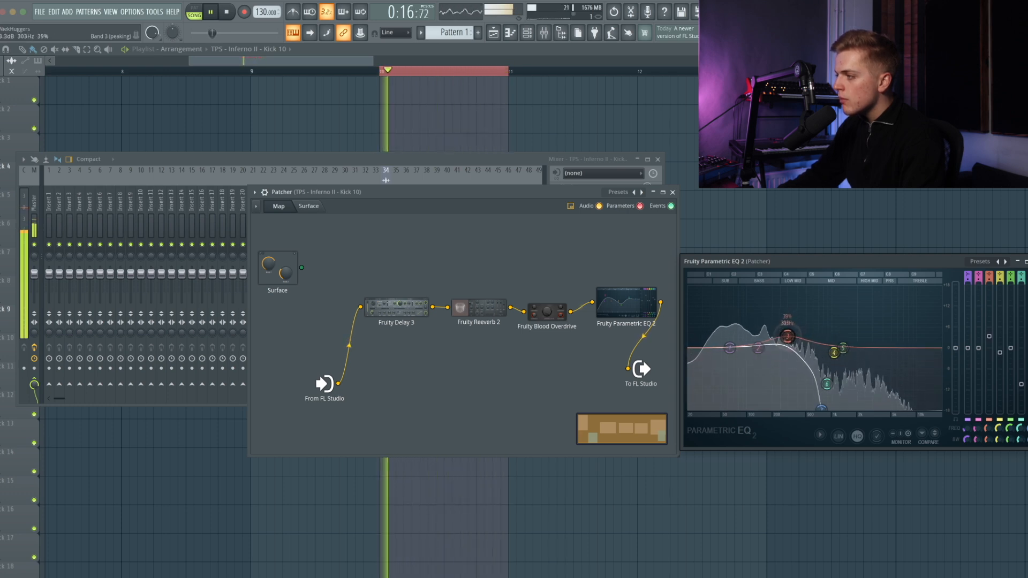
Insert Kickstart 2 on the output of Fruity Parametric EQ 2, place its node before the Patcher output, and audition it with its settings open
right_click(661, 309)
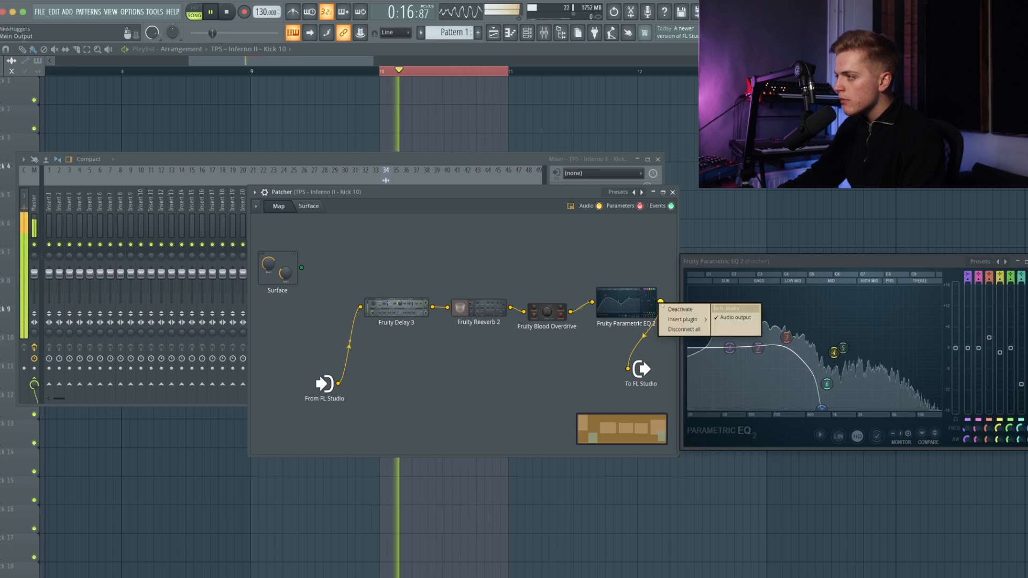
mouse_move(669, 321)
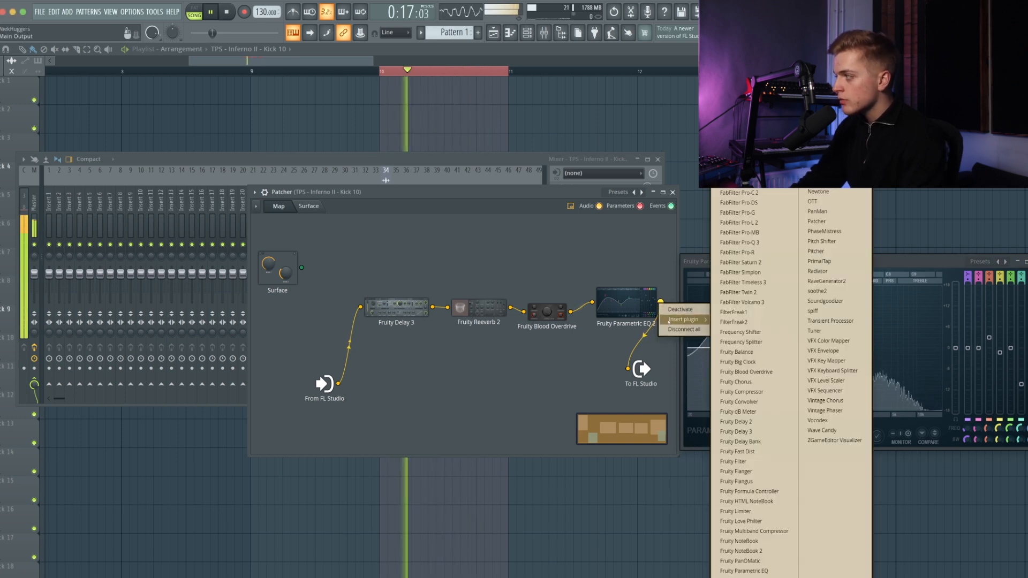
click(821, 142)
key(space)
drag(386, 320, 579, 354)
double_click(579, 353)
key(space)
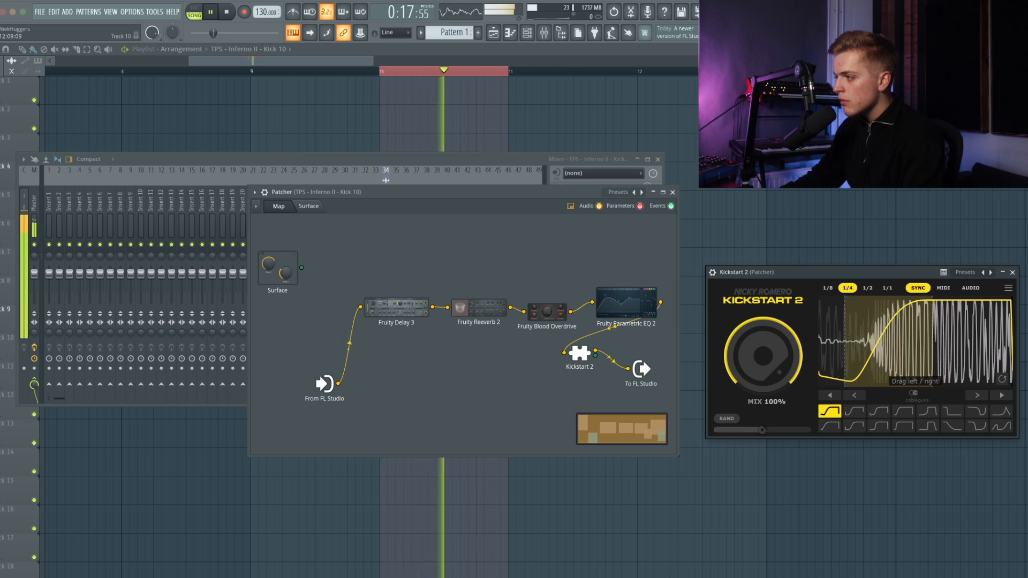
Try the Kickstart 2 mix at 67% while auditioning the kick, and stop playback
drag(890, 343, 885, 343)
drag(763, 357, 763, 388)
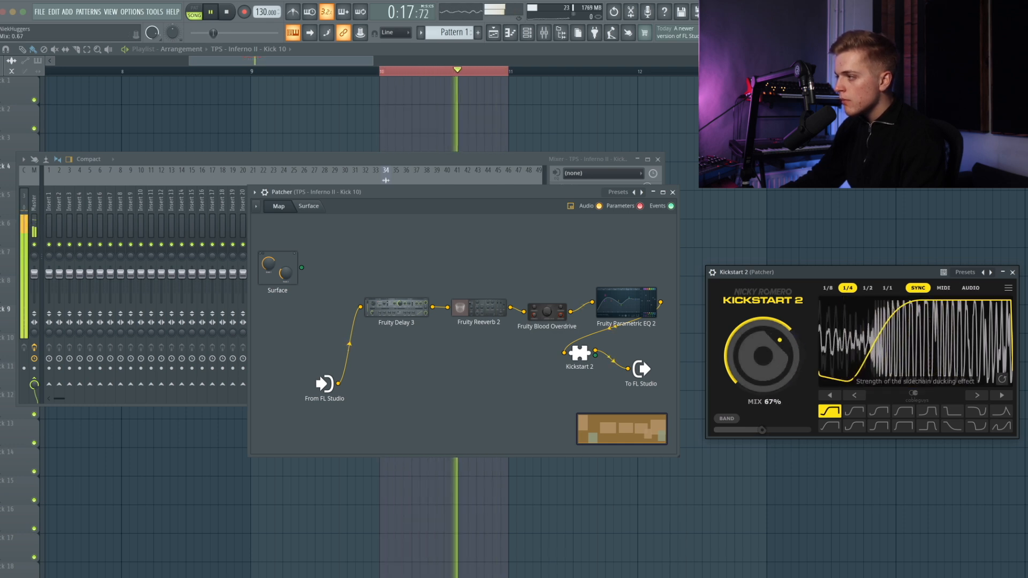
key(space)
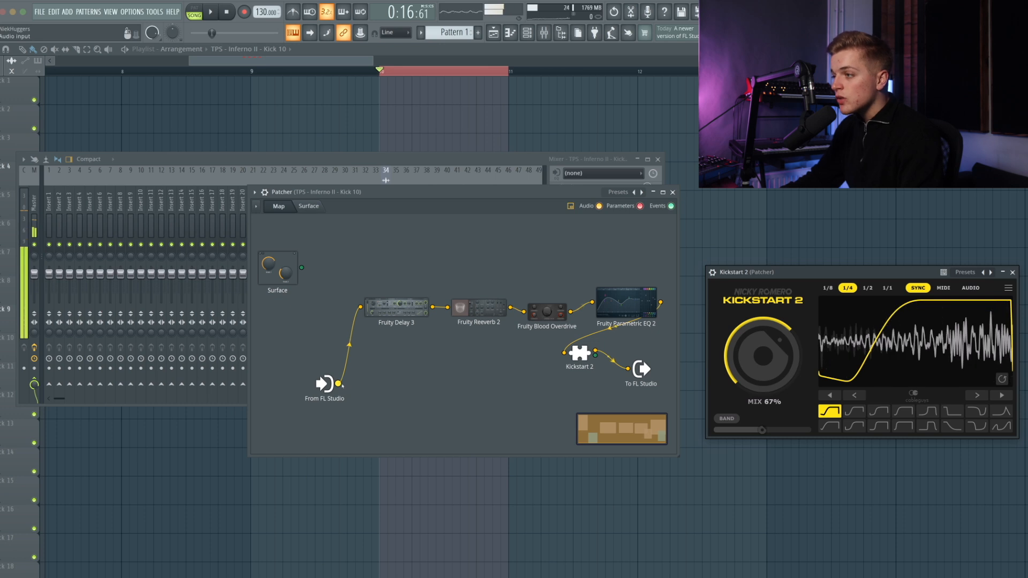
Connect the Patcher input directly to the Patcher output as a dry path, lower the output node slightly, and start playback
drag(340, 384, 529, 386)
drag(621, 374, 644, 400)
key(space)
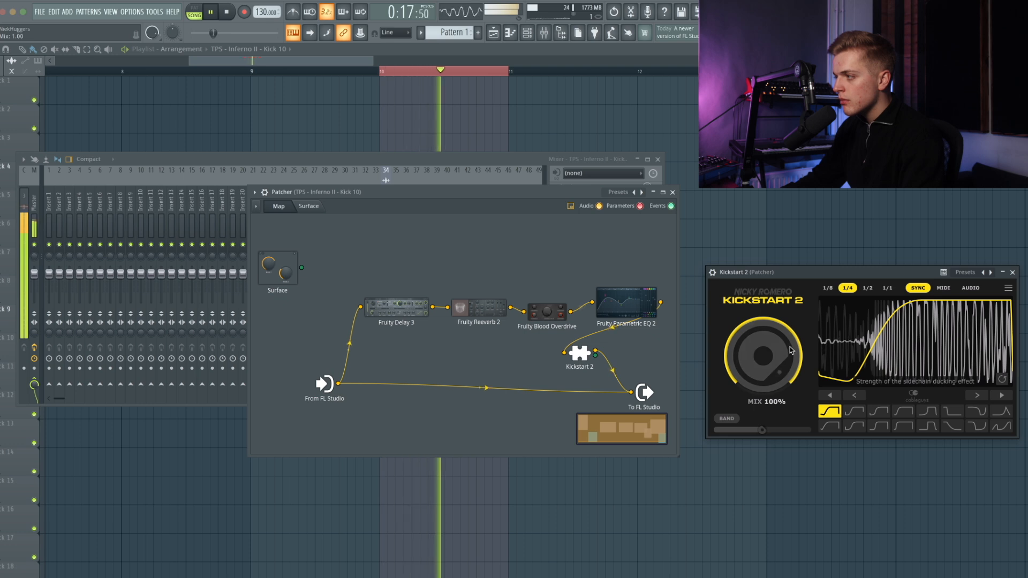
Set the Kickstart 2 mix to 100% and choose the second curve shape in the second row of presets
drag(748, 357, 749, 321)
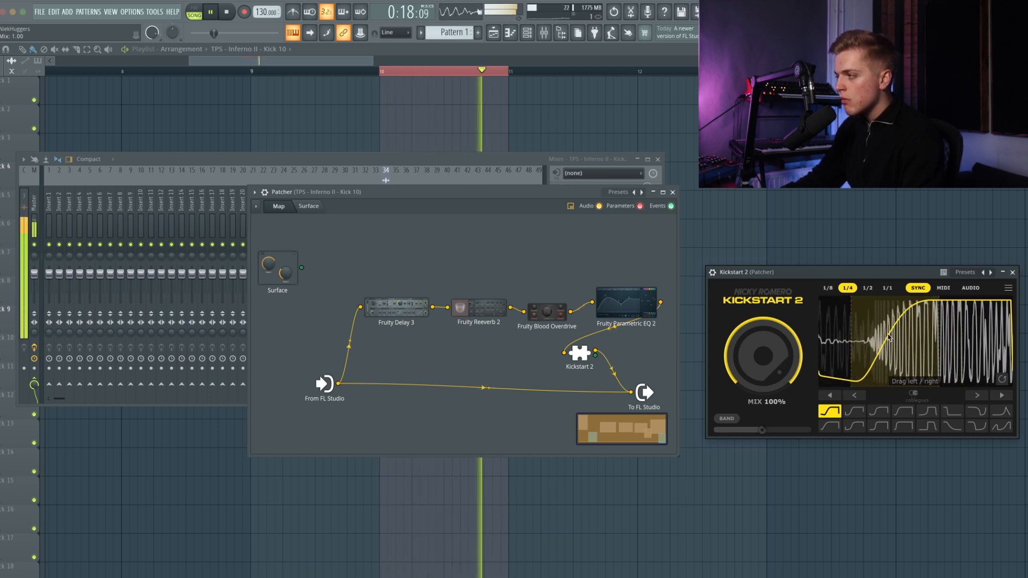
click(893, 411)
click(855, 411)
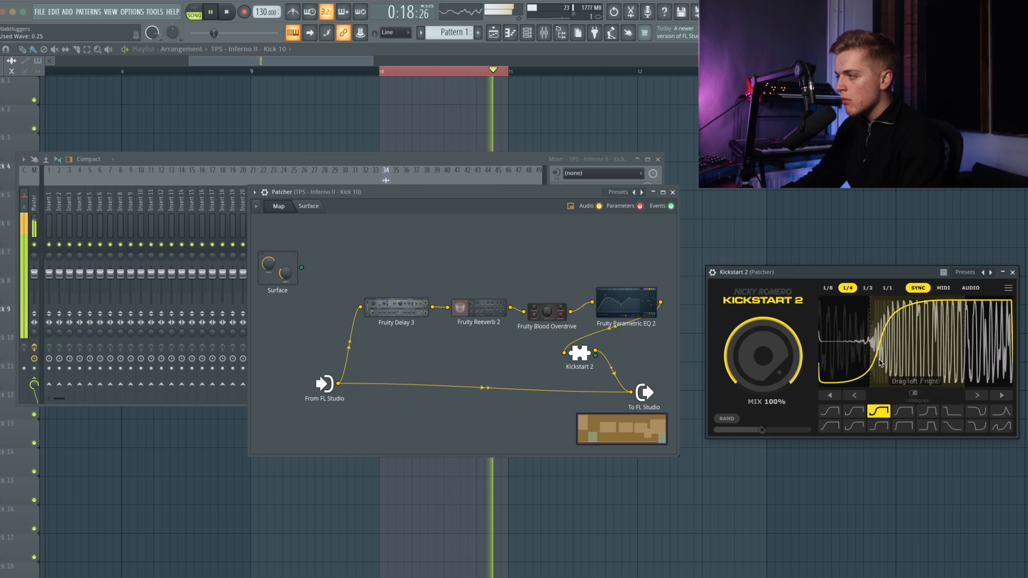
click(855, 426)
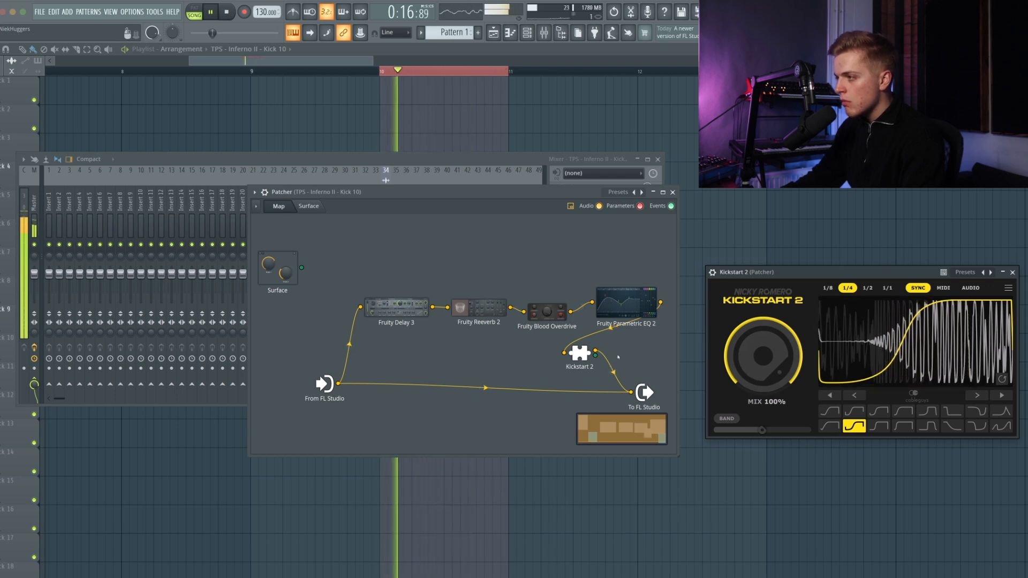
Lower the kick's mixer track volume to -2.4 dB and adjust the level of the Kickstart 2 output connection during playback
drag(613, 371, 613, 382)
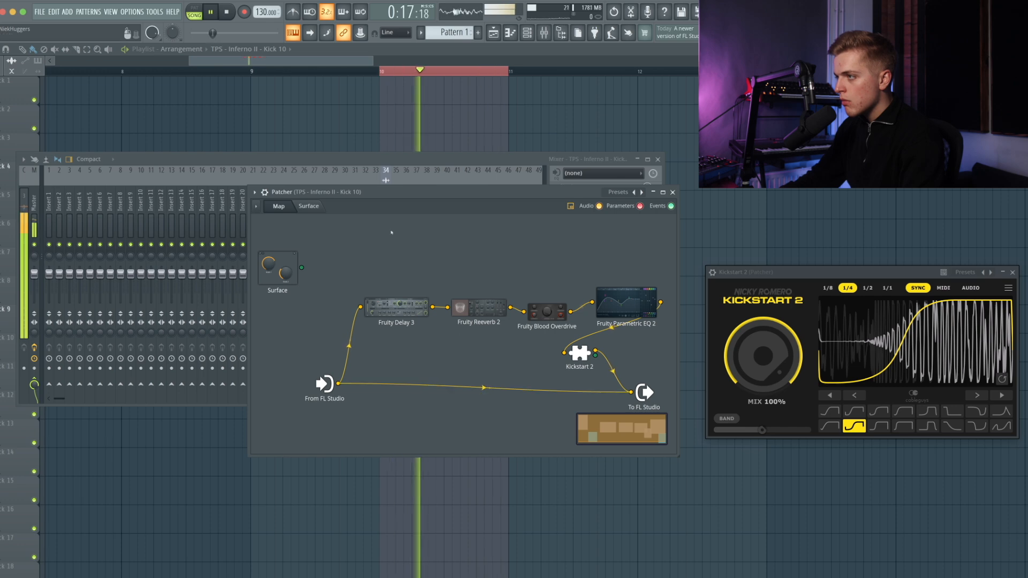
click(377, 184)
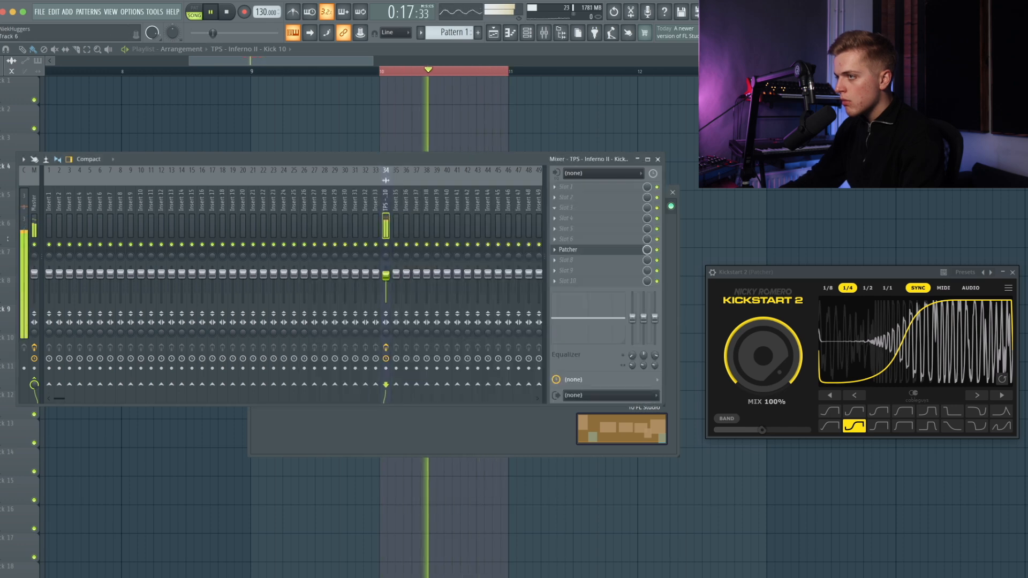
drag(386, 273, 387, 276)
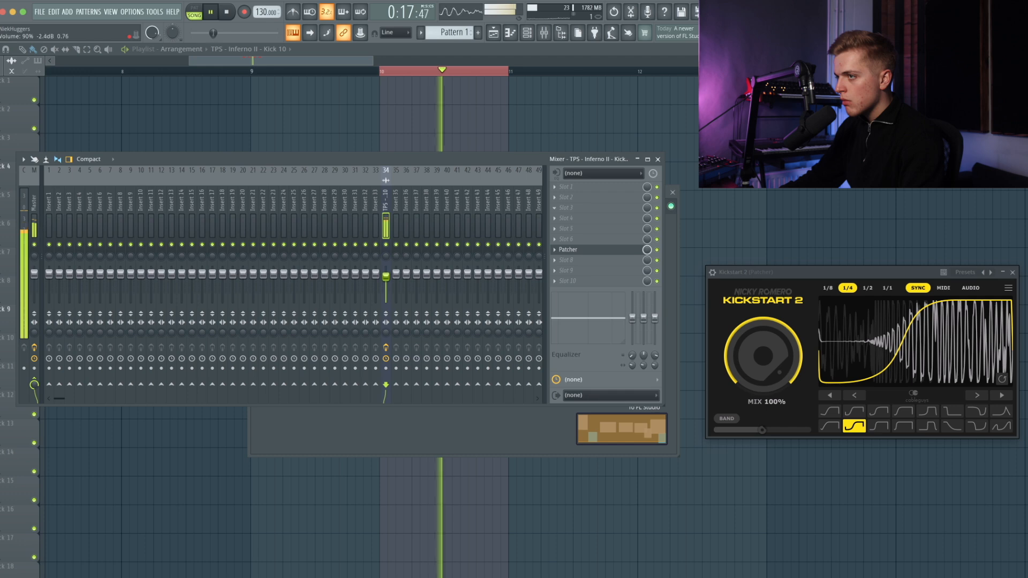
click(573, 249)
key(space)
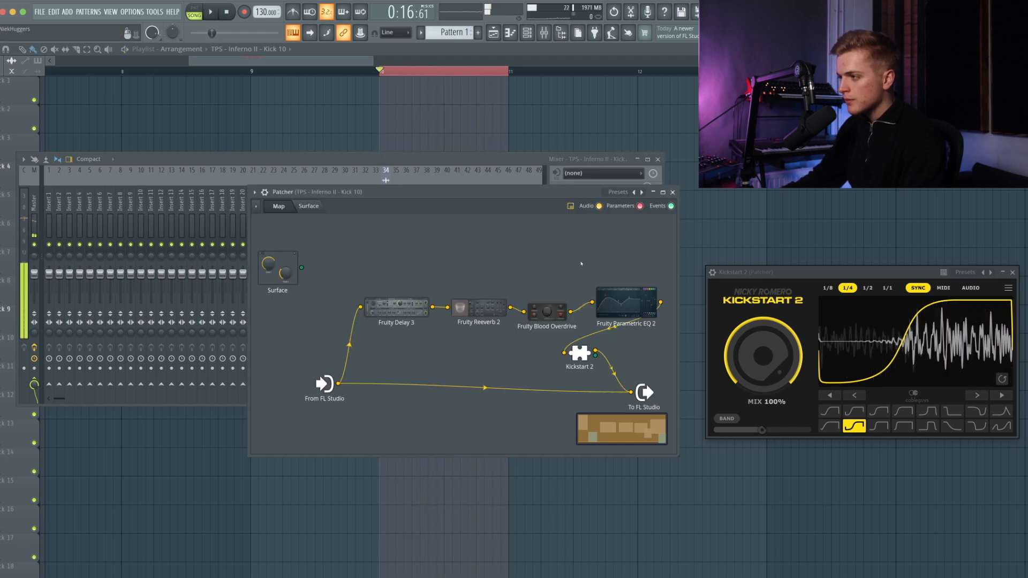
key(space)
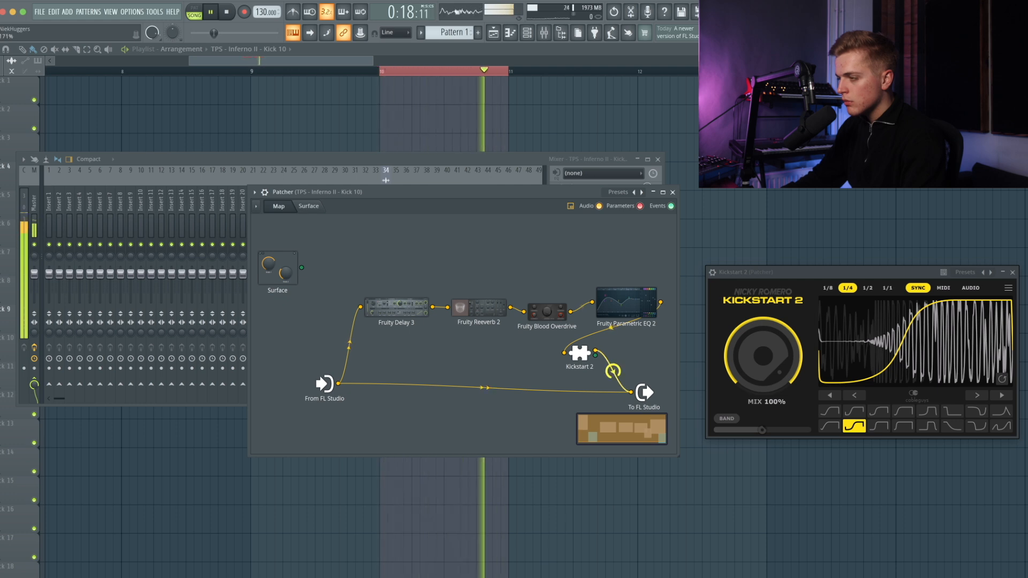
key(space)
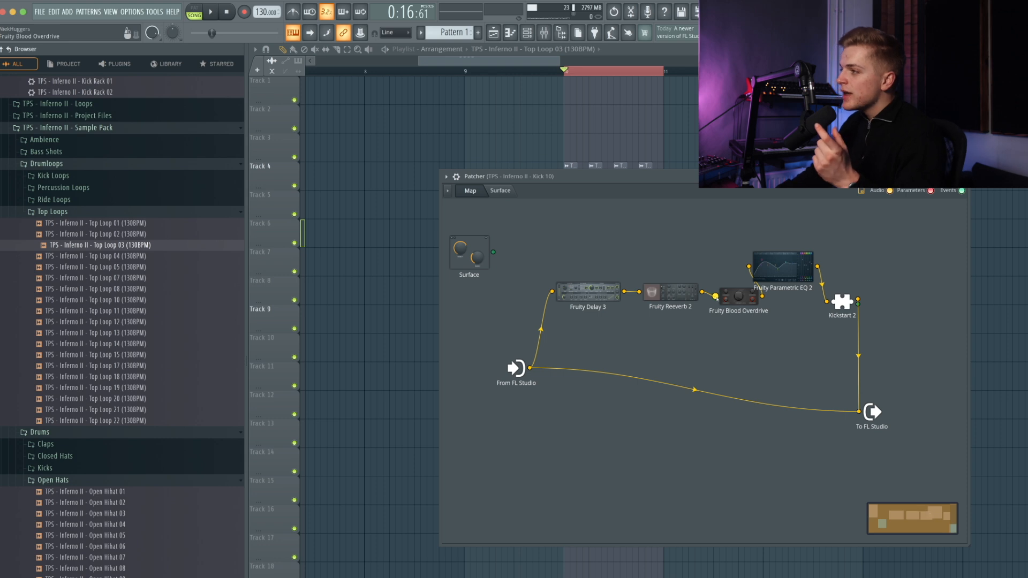
Add a knob control to the empty Patcher surface and place it near the surface's upper-left corner
click(501, 191)
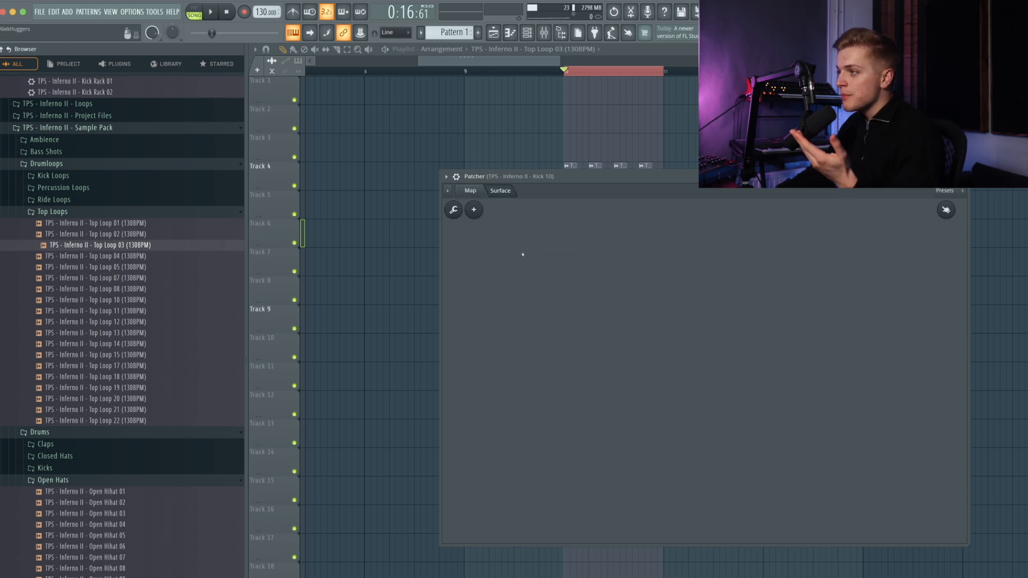
click(474, 210)
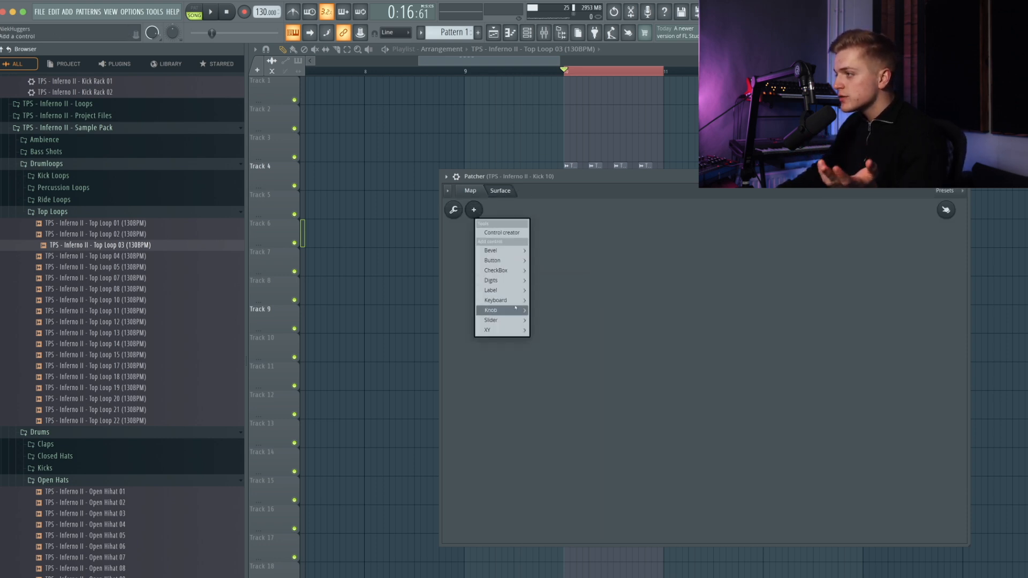
mouse_move(500, 311)
click(552, 422)
drag(716, 382, 560, 304)
Rename the knob on the Patcher surface as PRE AMP
right_click(544, 293)
click(568, 299)
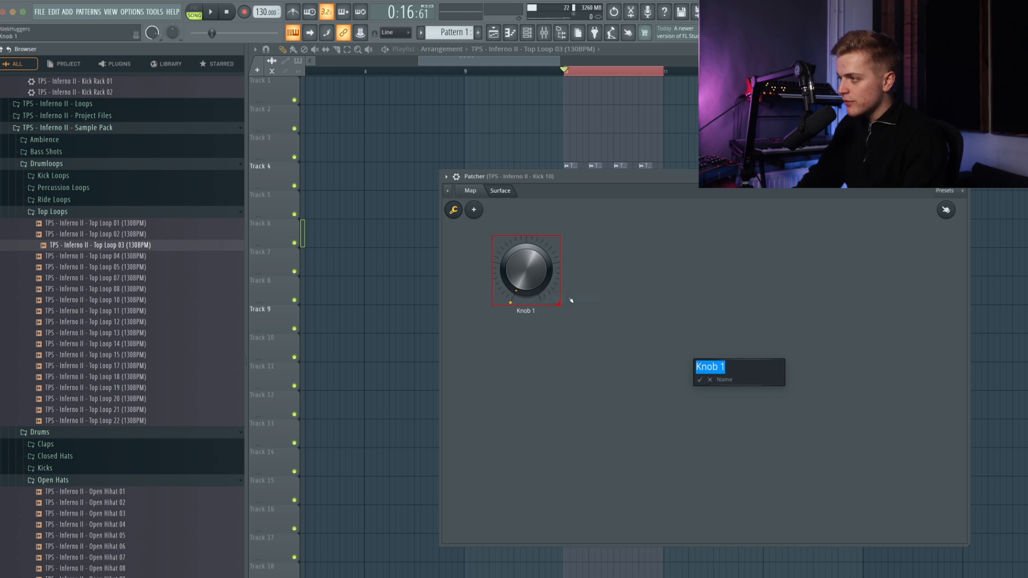
text(PRE AMP)
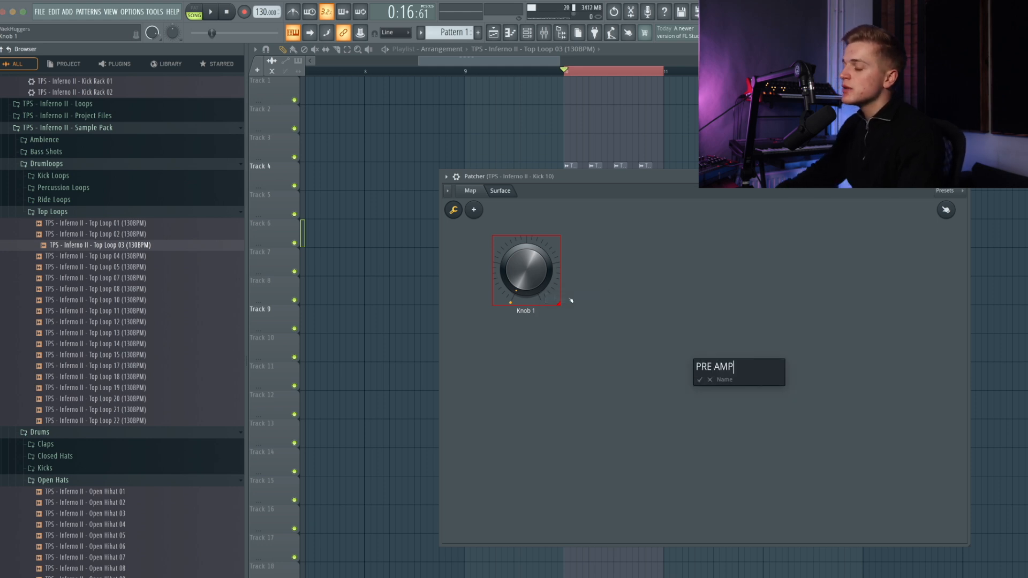
key(Return)
Enable the Pre amp parameter as an input on Fruity Blood Overdrive in the Patcher map
click(471, 191)
click(489, 194)
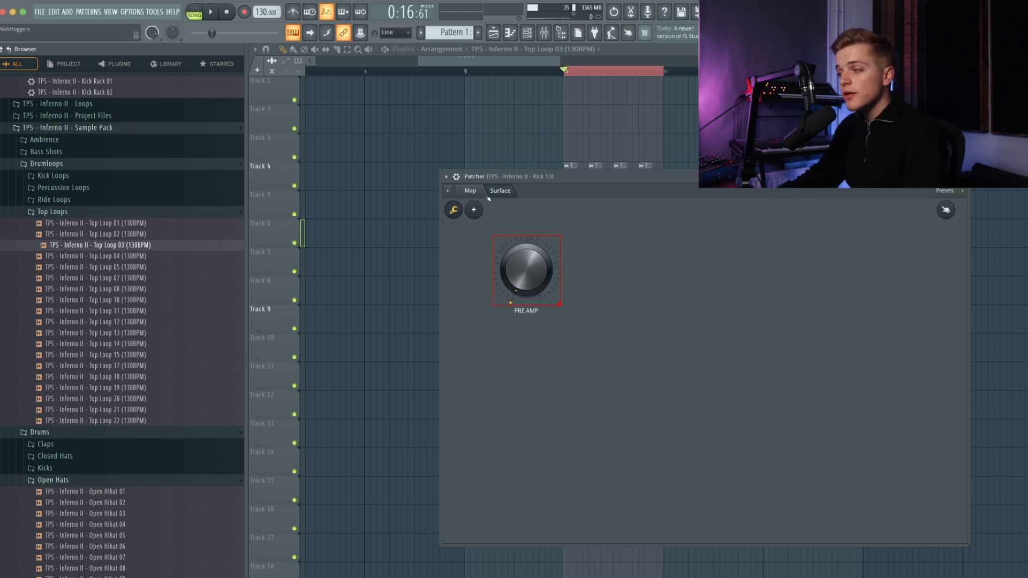
click(471, 193)
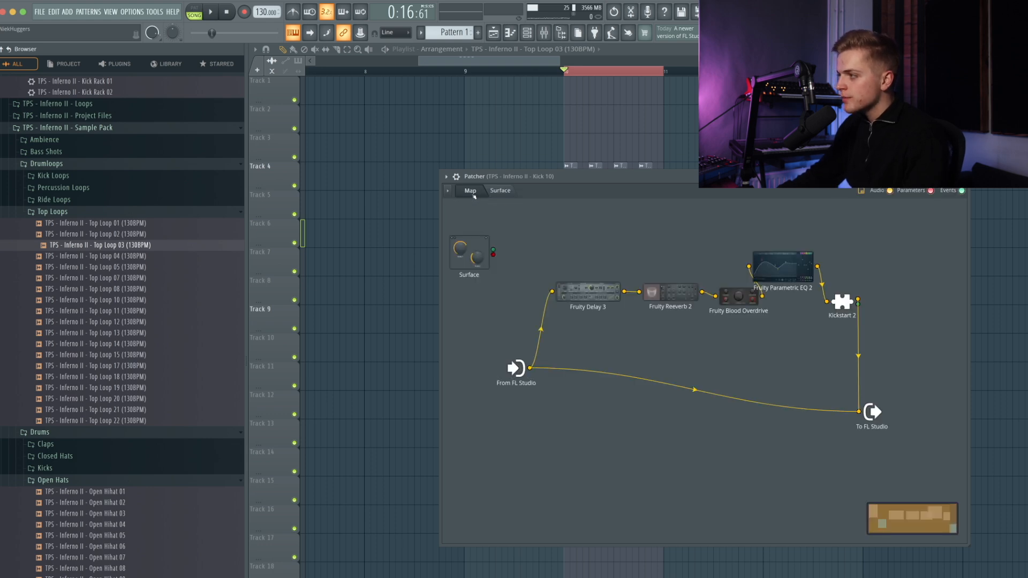
right_click(727, 294)
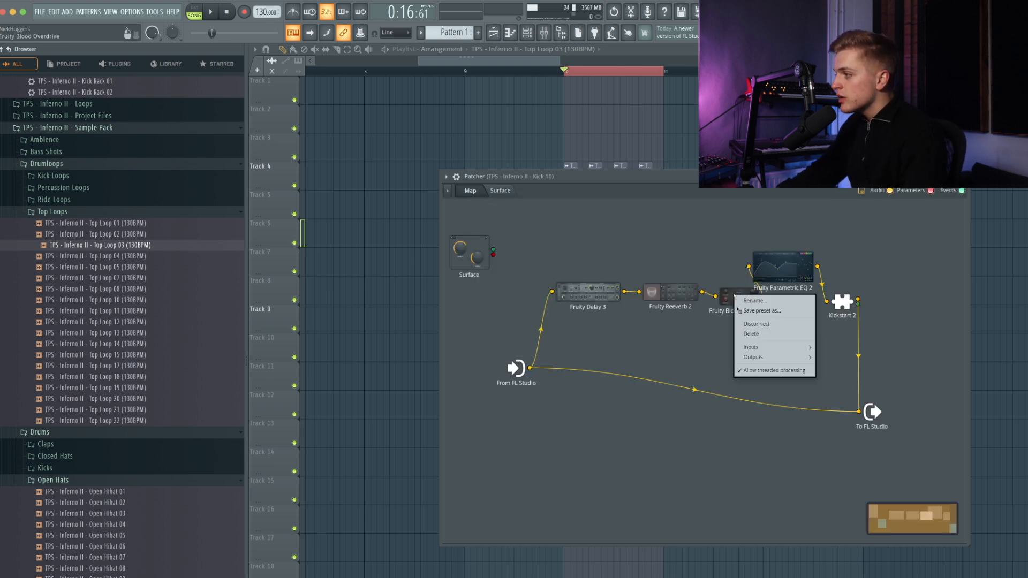
mouse_move(771, 346)
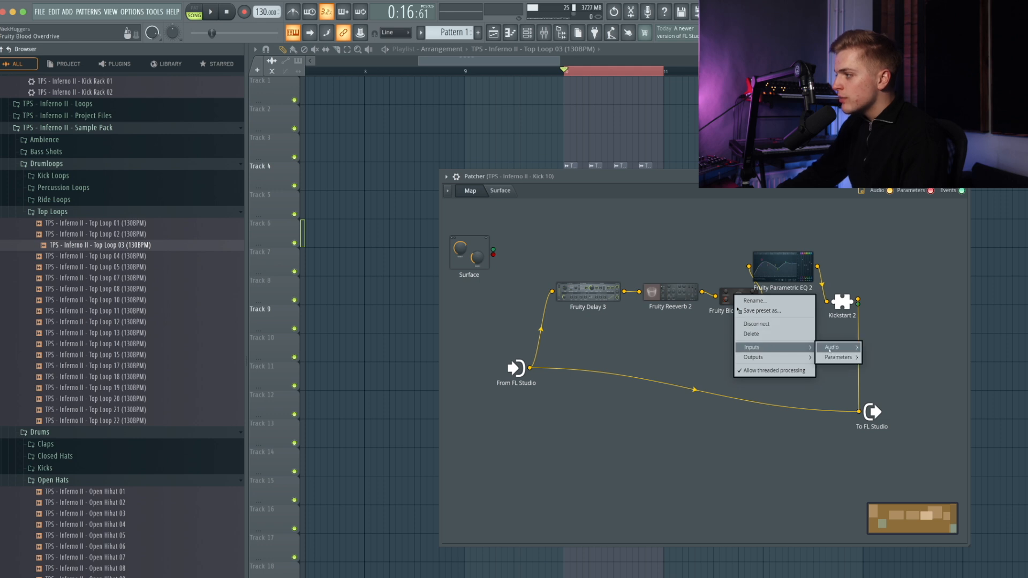
mouse_move(839, 357)
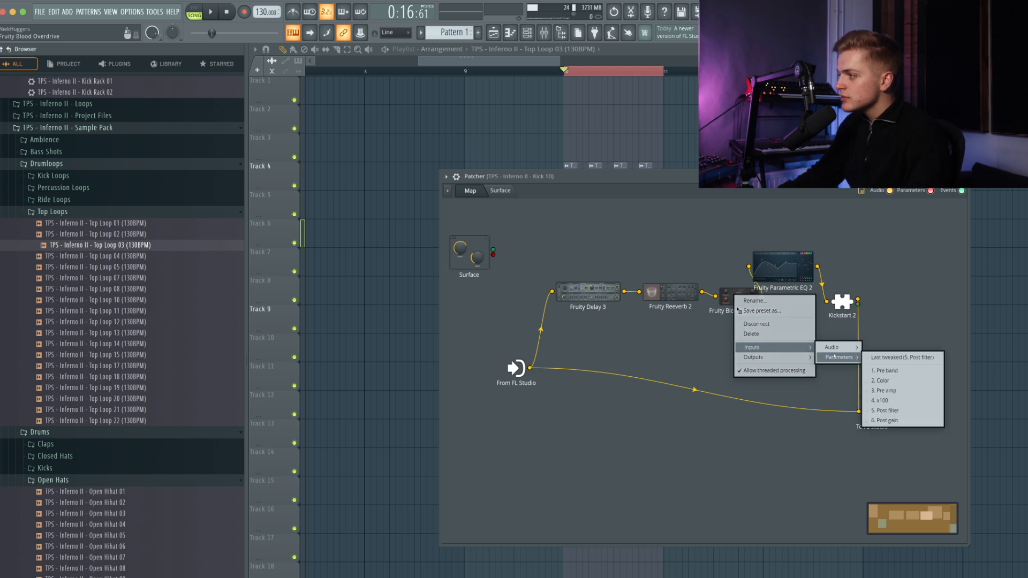
click(884, 391)
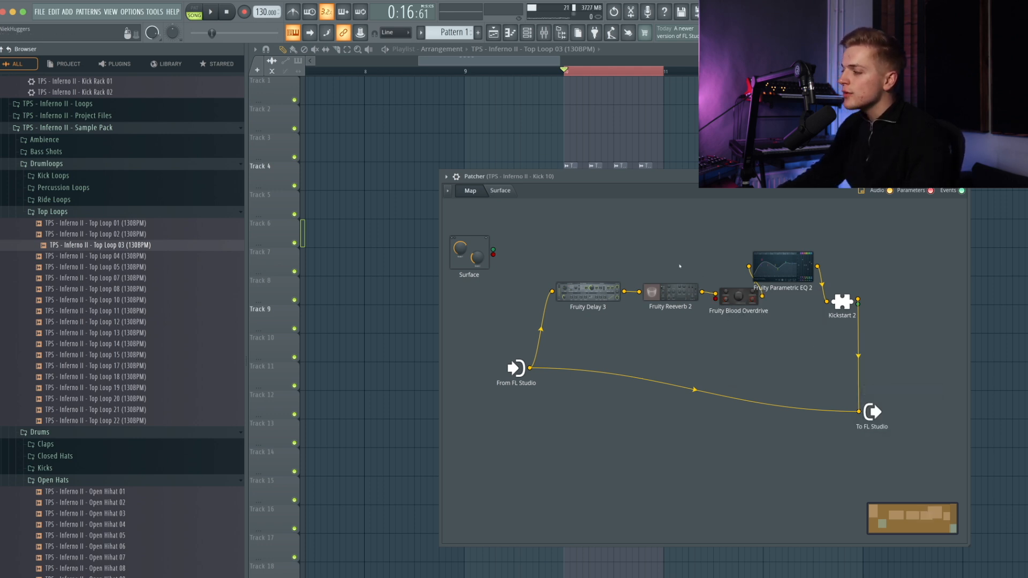
Activate the PRE AMP knob as a parameter on the Patcher surface
click(500, 190)
right_click(532, 265)
click(530, 270)
right_click(532, 276)
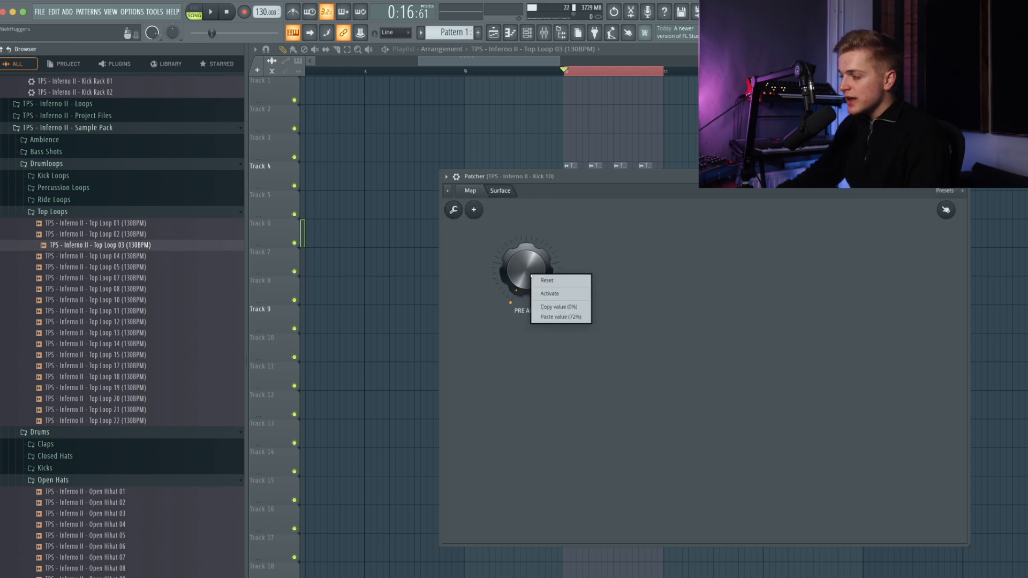
click(543, 239)
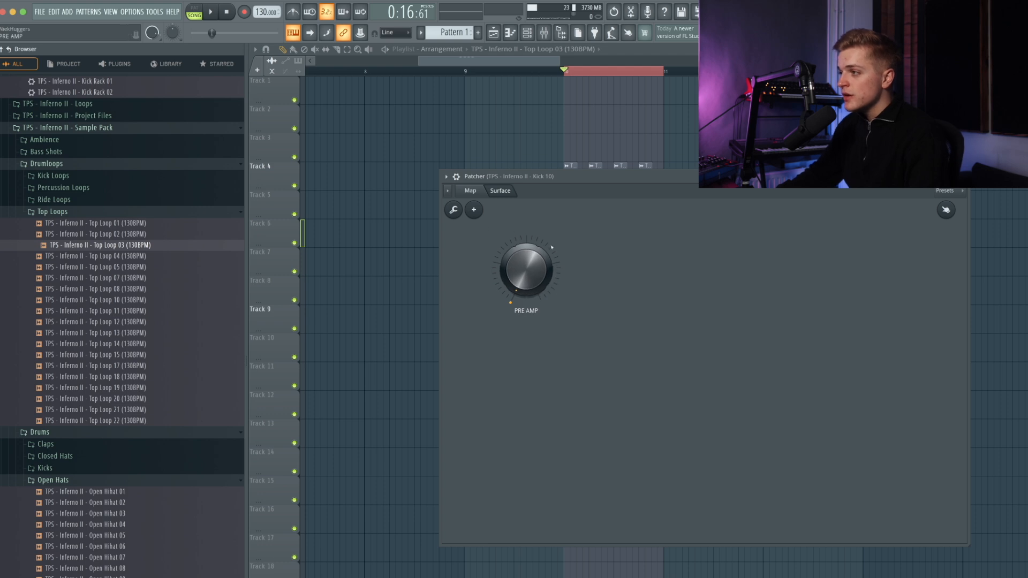
right_click(529, 278)
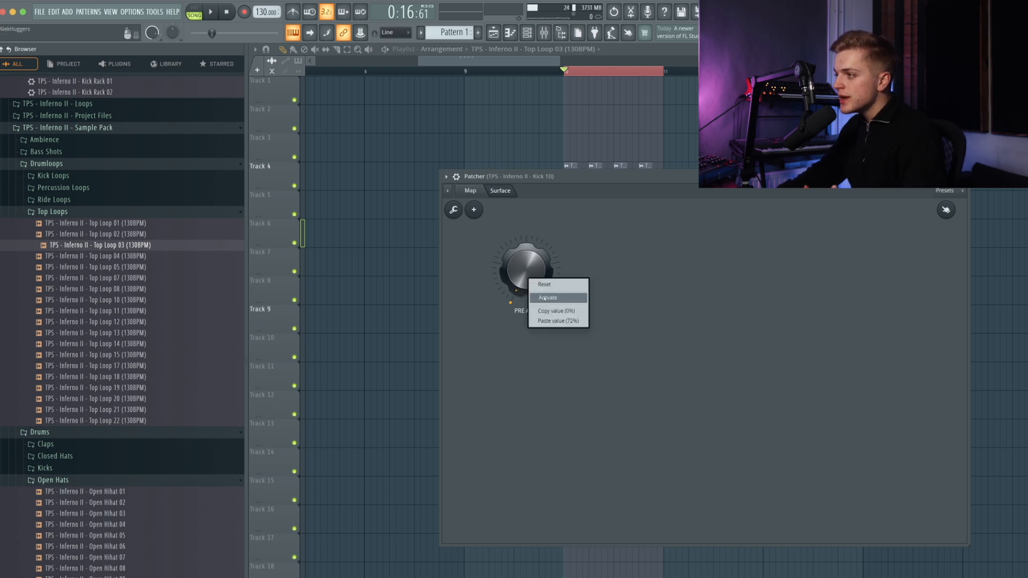
click(545, 298)
Connect the Surface module's parameter output to the Pre amp parameter input of Fruity Blood Overdrive
click(469, 192)
drag(493, 254, 715, 299)
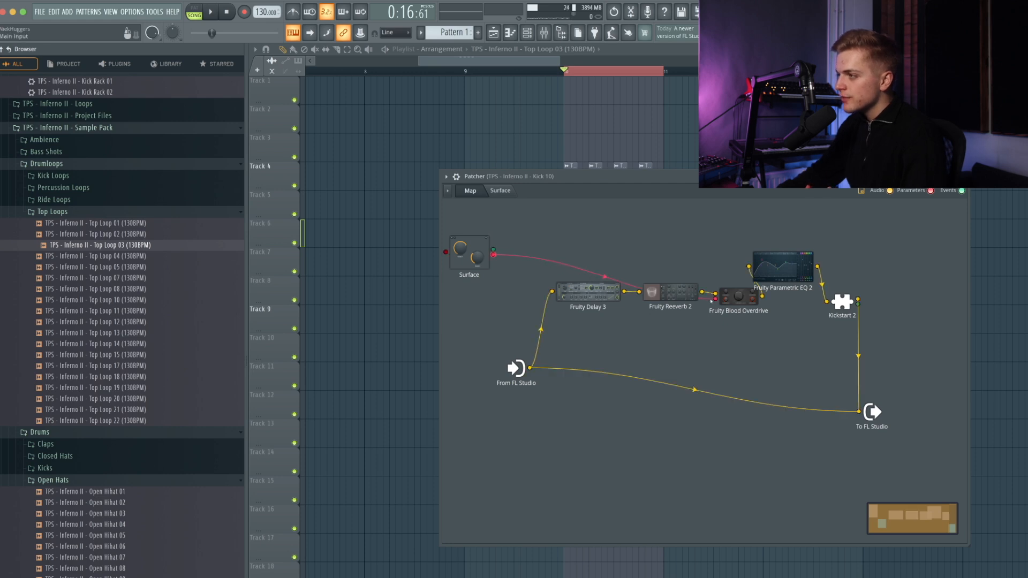
click(499, 191)
click(470, 191)
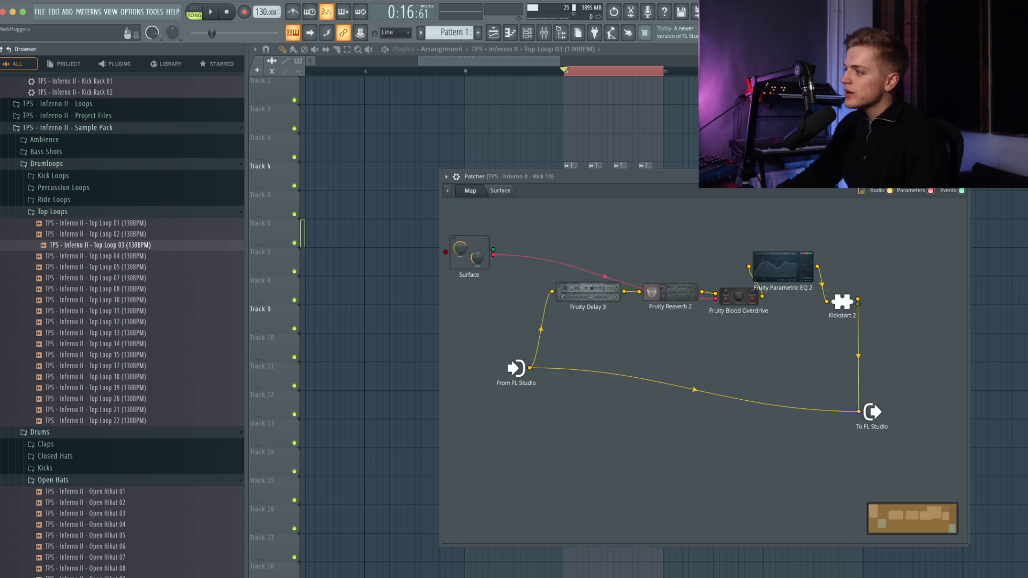
Test the PRE AMP knob up and down with Fruity Blood Overdrive open, leaving the knob at its minimum
double_click(773, 317)
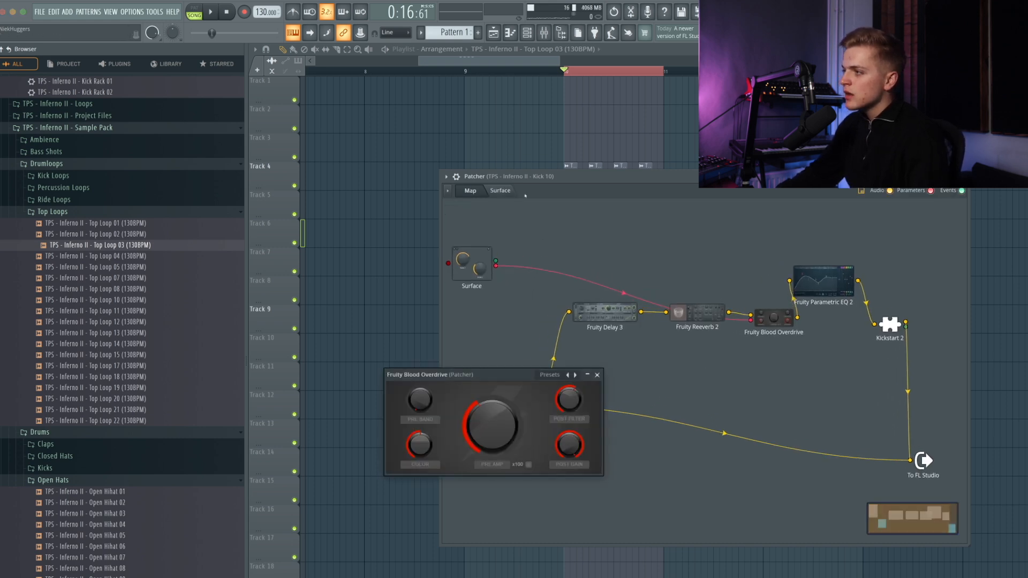
click(500, 191)
click(471, 191)
click(500, 191)
drag(533, 280, 532, 253)
drag(549, 296, 549, 319)
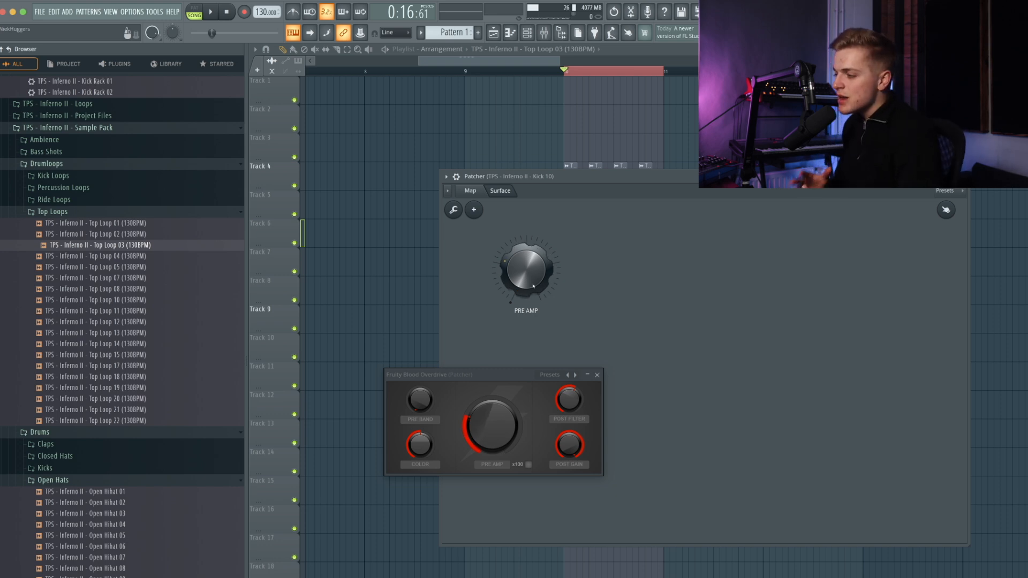
drag(529, 286, 552, 337)
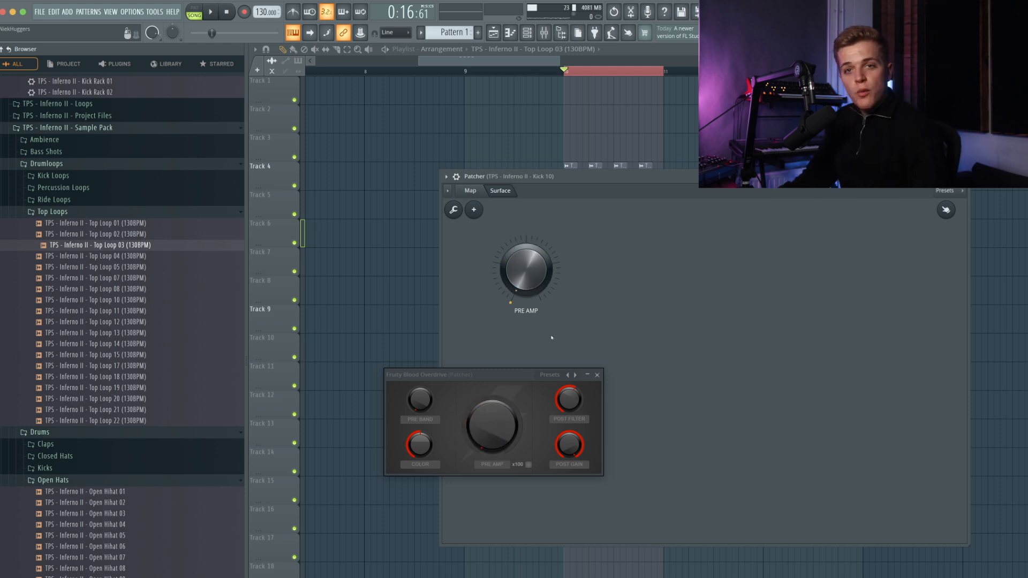
Activate the Decay time of Fruity Reeverb 2 as a parameter input and open the module's list of parameter inputs
click(472, 191)
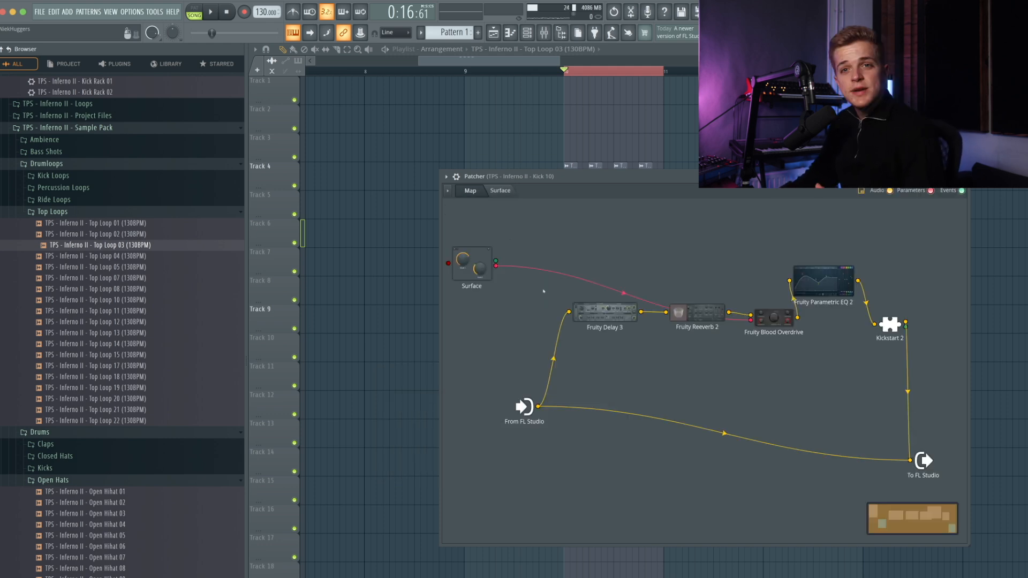
right_click(605, 355)
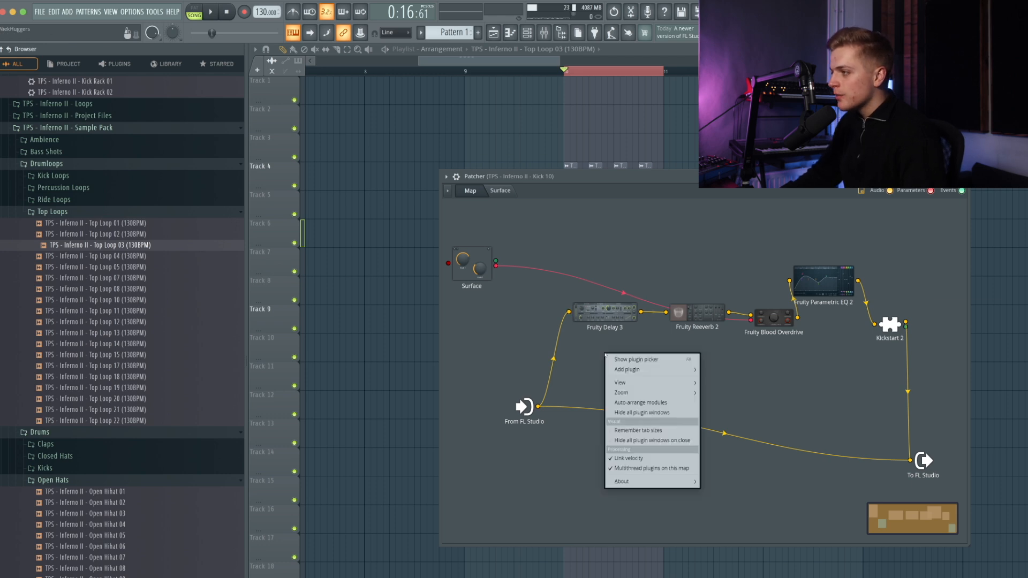
double_click(697, 313)
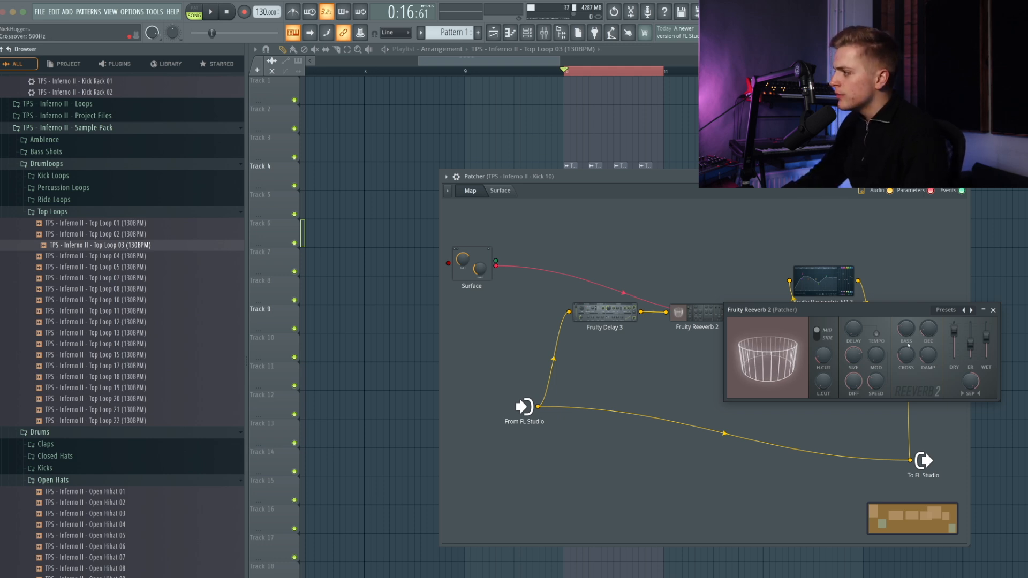
right_click(930, 342)
click(948, 358)
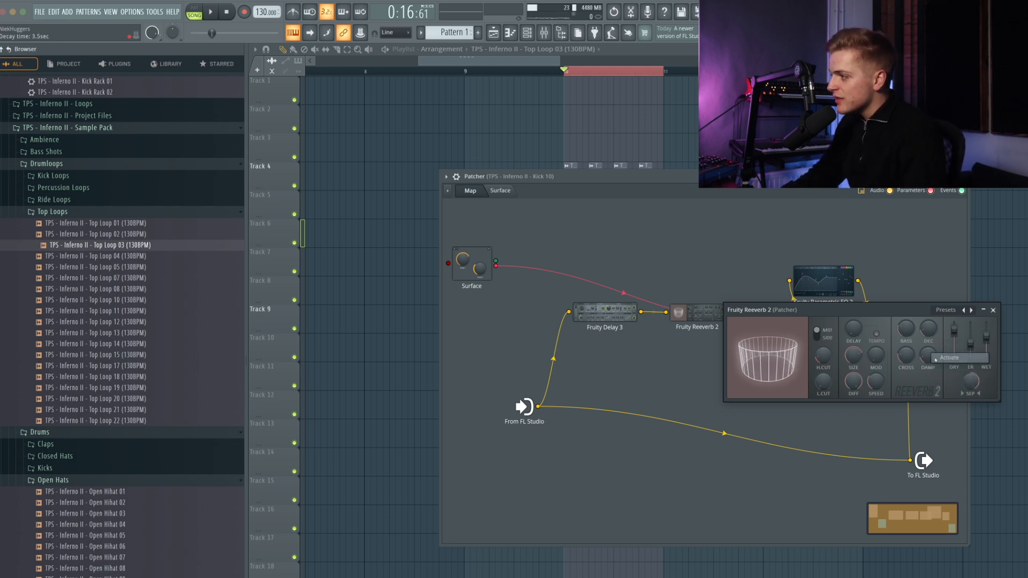
click(983, 310)
right_click(690, 316)
mouse_move(706, 366)
mouse_move(794, 376)
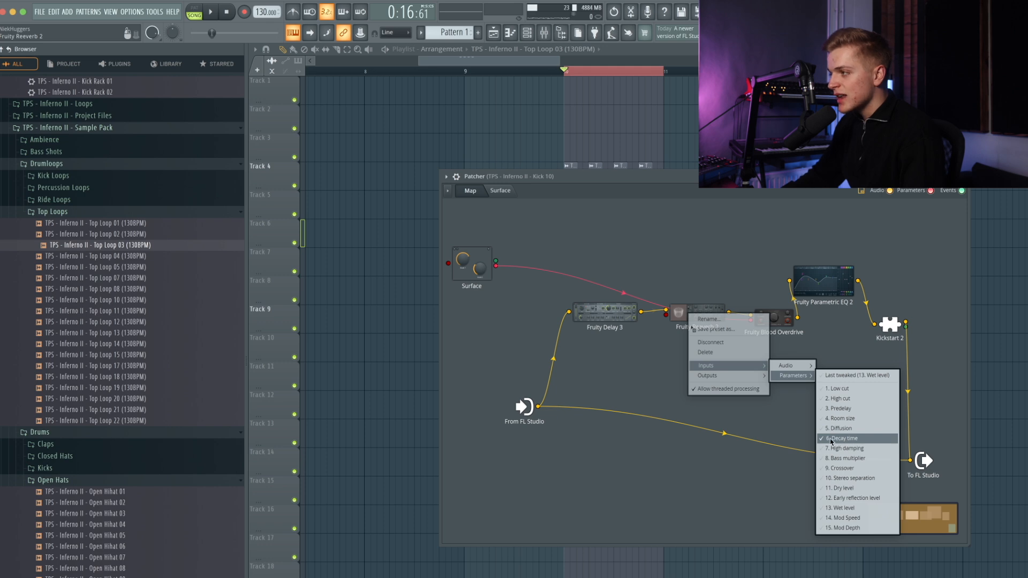
Duplicate the PRE AMP knob on the Patcher surface and place the copy directly beside it
click(500, 190)
right_click(542, 268)
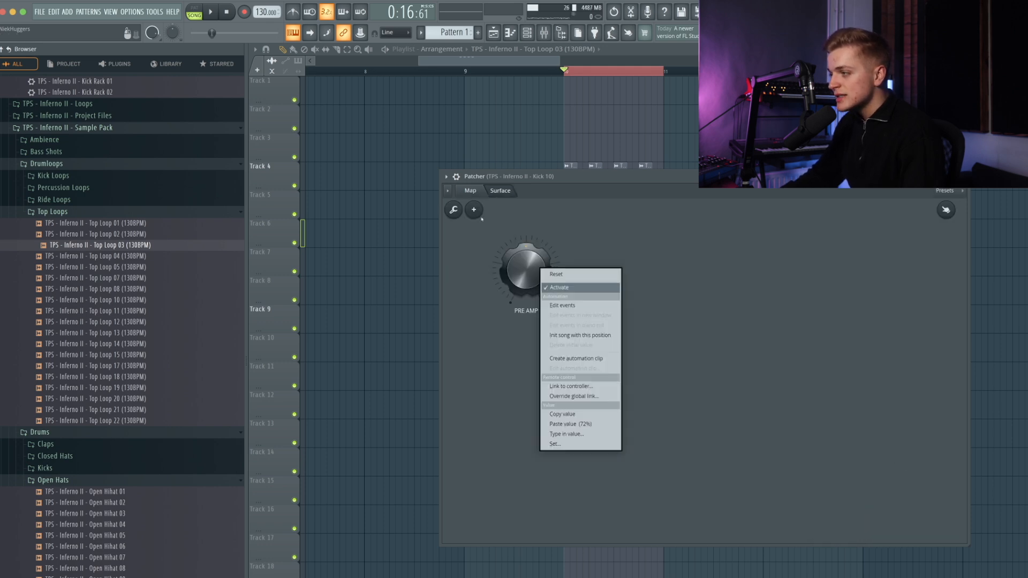
click(454, 210)
right_click(525, 264)
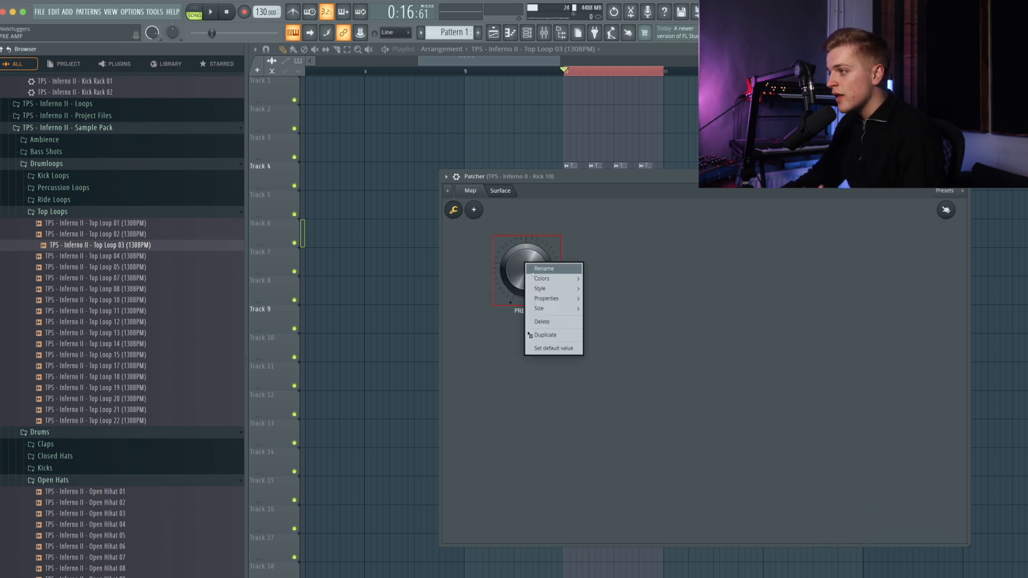
click(563, 334)
click(603, 270)
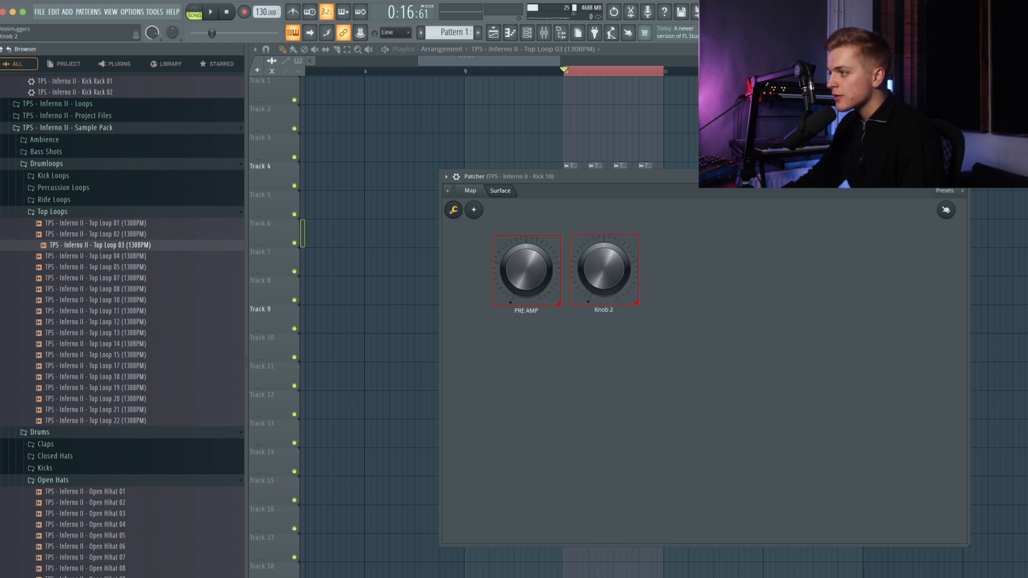
Rename the duplicated knob as RUMBLE DECAY
right_click(604, 266)
click(623, 268)
text(r)
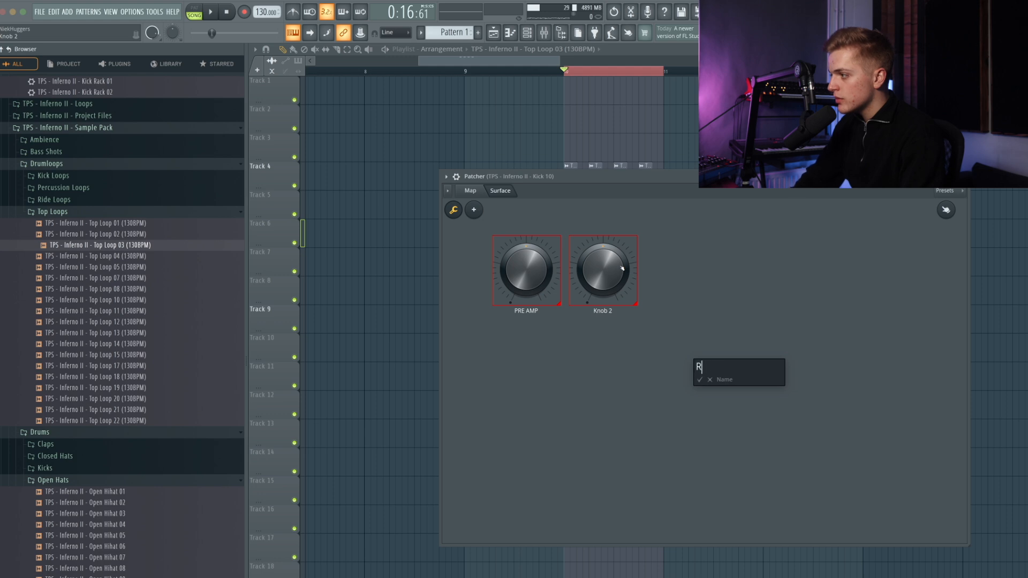
text(UMBLE DECAY)
key(Return)
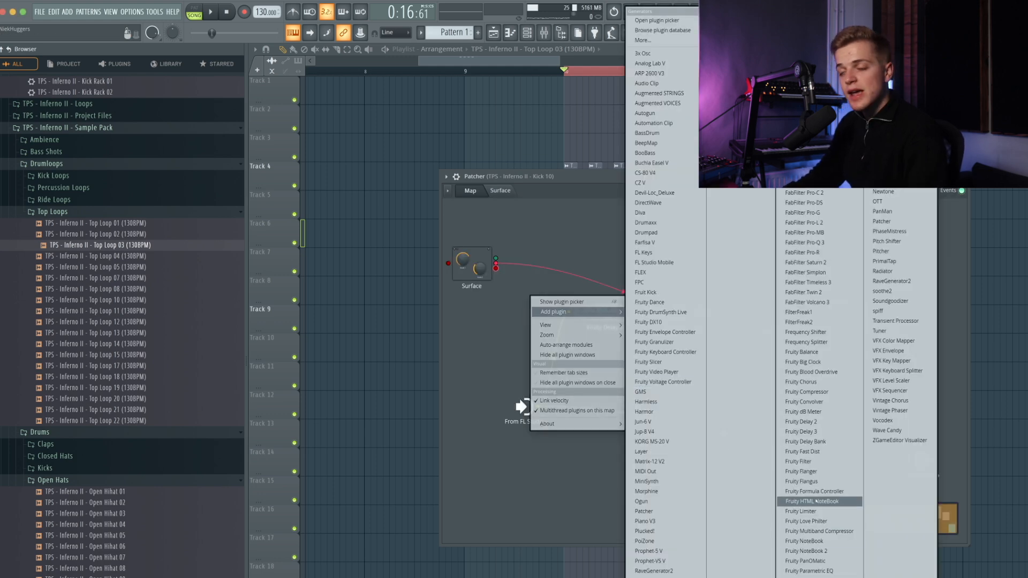
Add a Fruity Formula Controller below Fruity Delay 3 and connect the Surface's second parameter output to an activated parameter input on it
click(816, 494)
drag(538, 303, 529, 338)
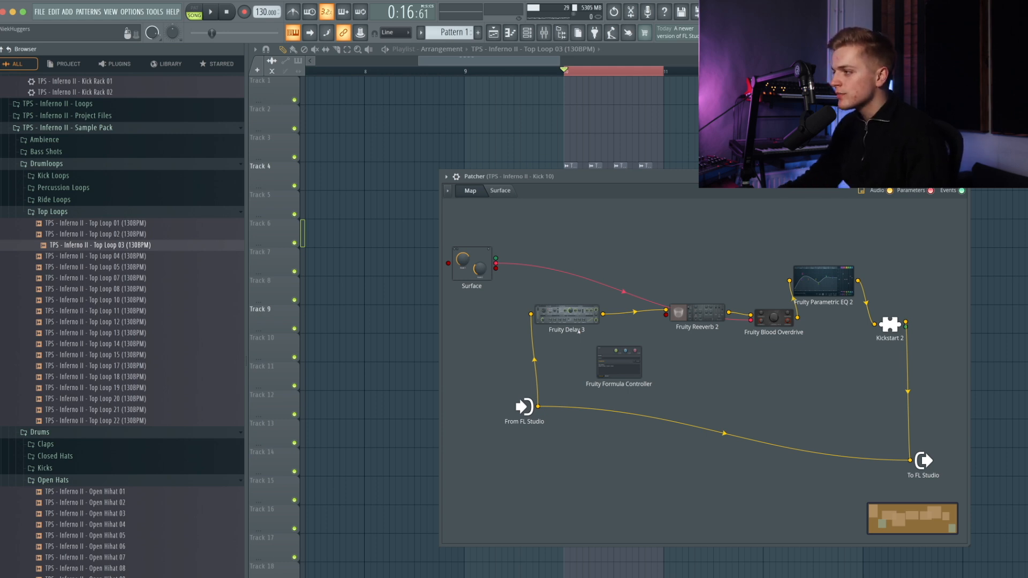
right_click(619, 358)
mouse_move(693, 411)
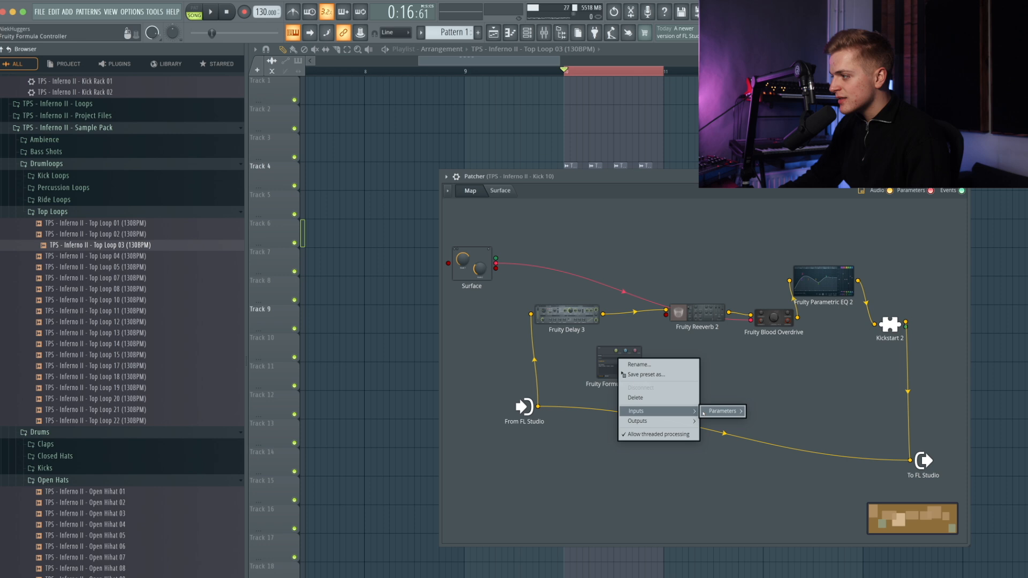
click(773, 445)
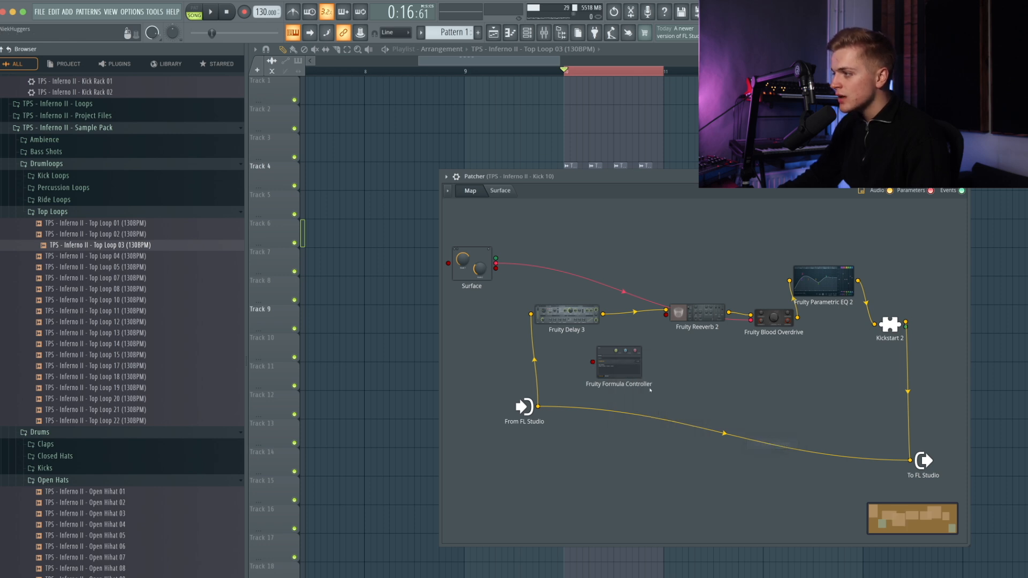
drag(593, 362, 496, 268)
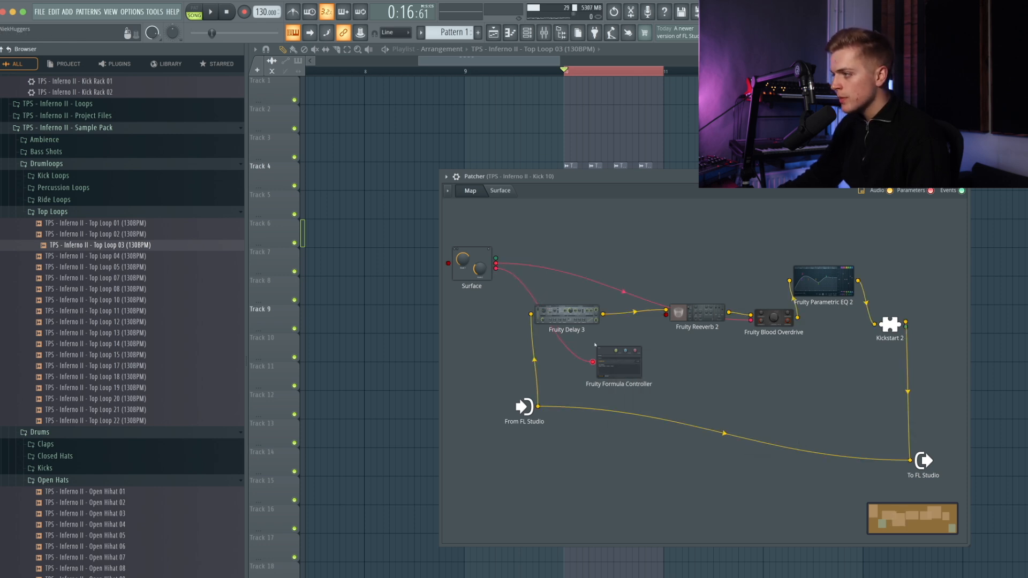
Activate the Fruity Formula Controller's controller output and connect it to the Decay time parameter input of Fruity Reeverb 2
click(628, 364)
right_click(628, 364)
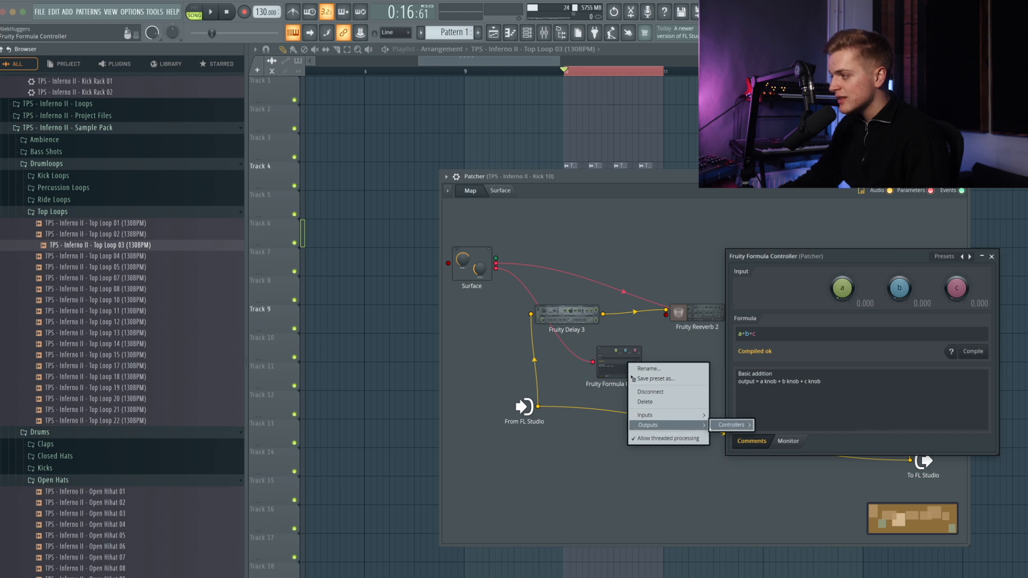
mouse_move(703, 427)
click(766, 424)
drag(645, 362, 666, 315)
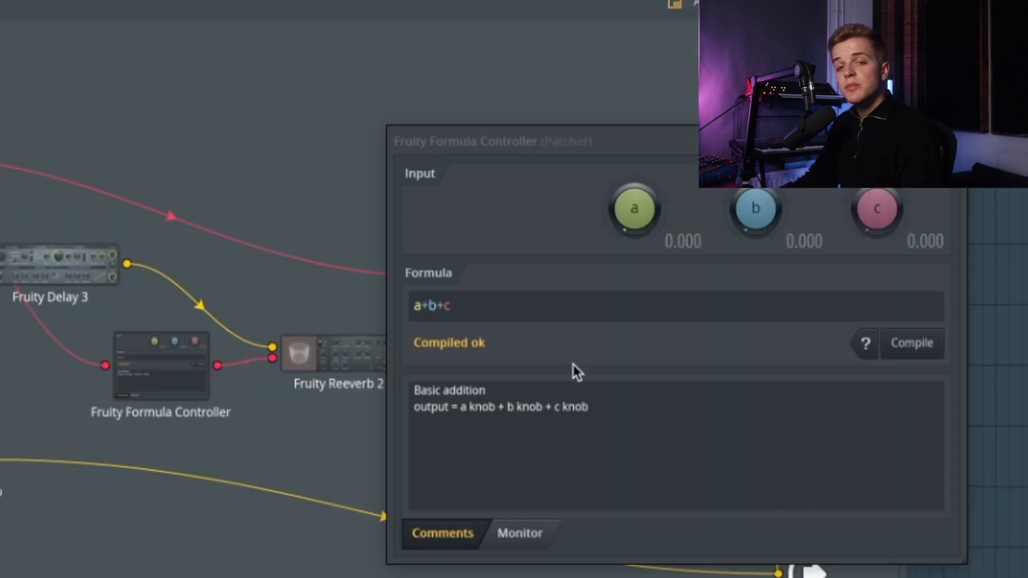
Replace the Fruity Formula Controller's formula with b*c+(1-c)*a and try out its input knobs a and b
click(534, 305)
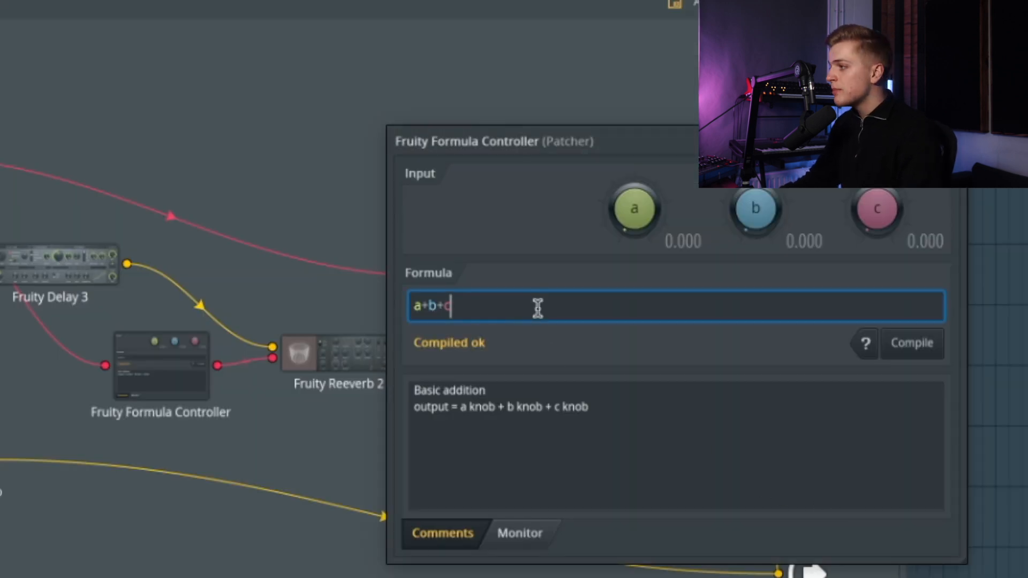
key(ctrl+a)
text(b*c+(1-c)*a)
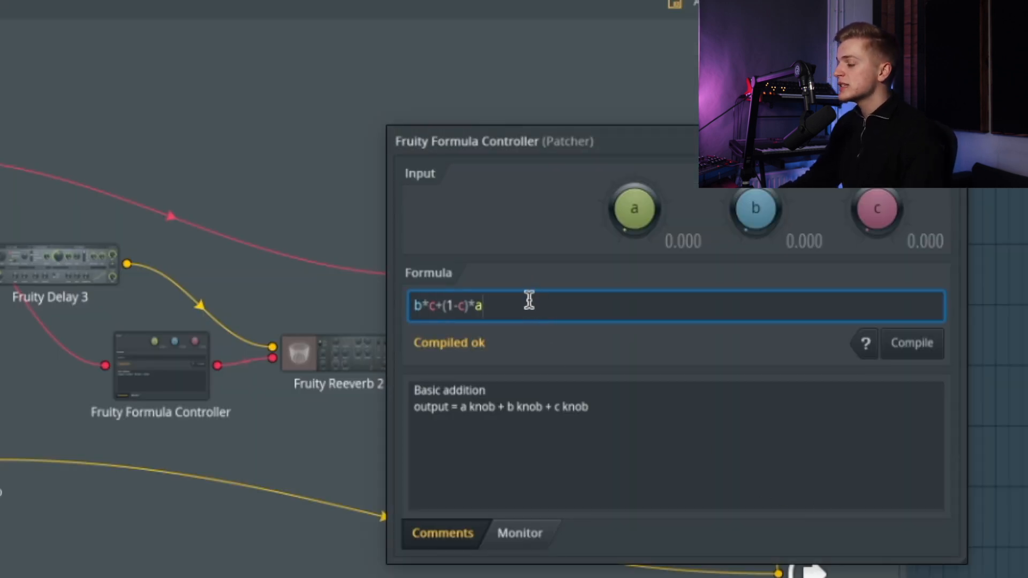
drag(529, 302, 377, 310)
click(499, 293)
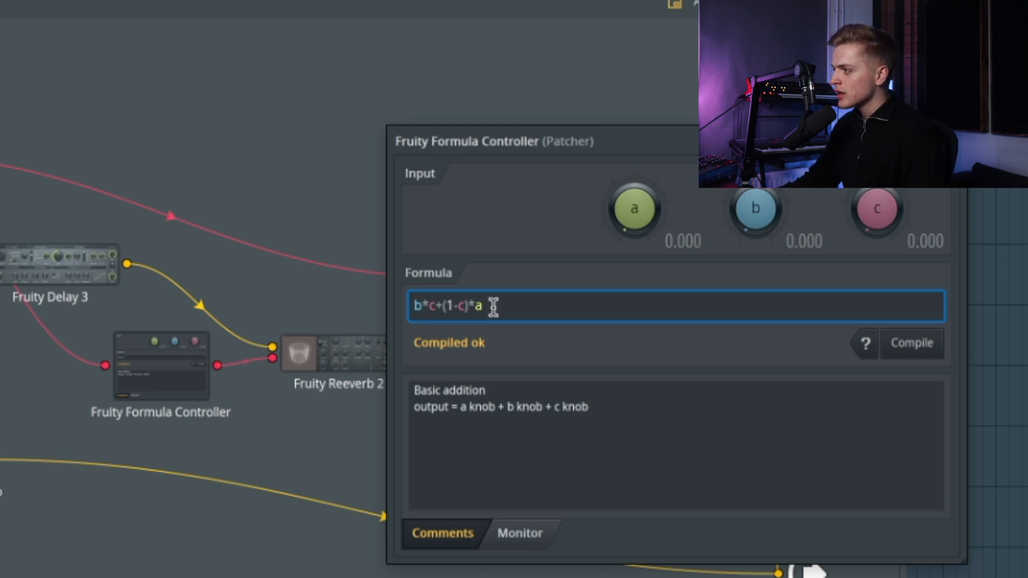
drag(634, 209, 635, 235)
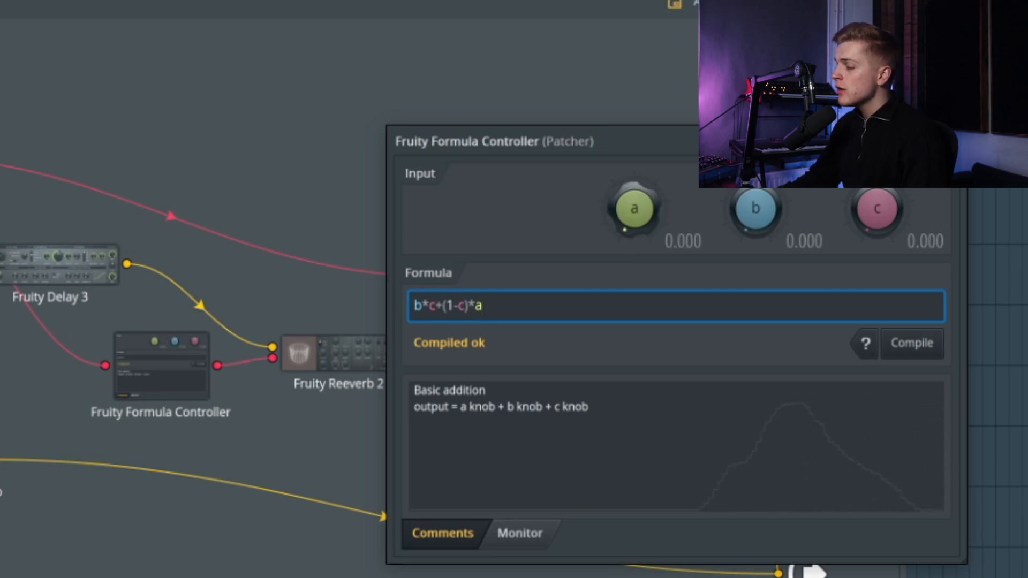
mouse_move(756, 209)
mouse_down()
mouse_move(755, 148)
mouse_move(756, 209)
mouse_up()
Copy the minimum Decay value from Fruity Reeverb 2 and paste it into input a of the Fruity Formula Controller, giving 0.116
drag(688, 150, 620, 198)
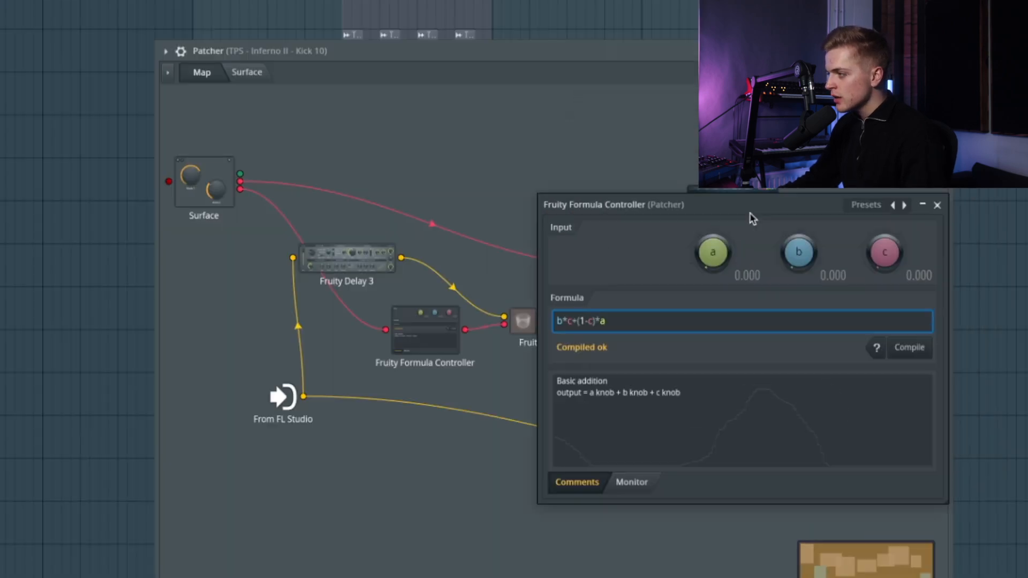
drag(752, 218, 364, 185)
click(567, 321)
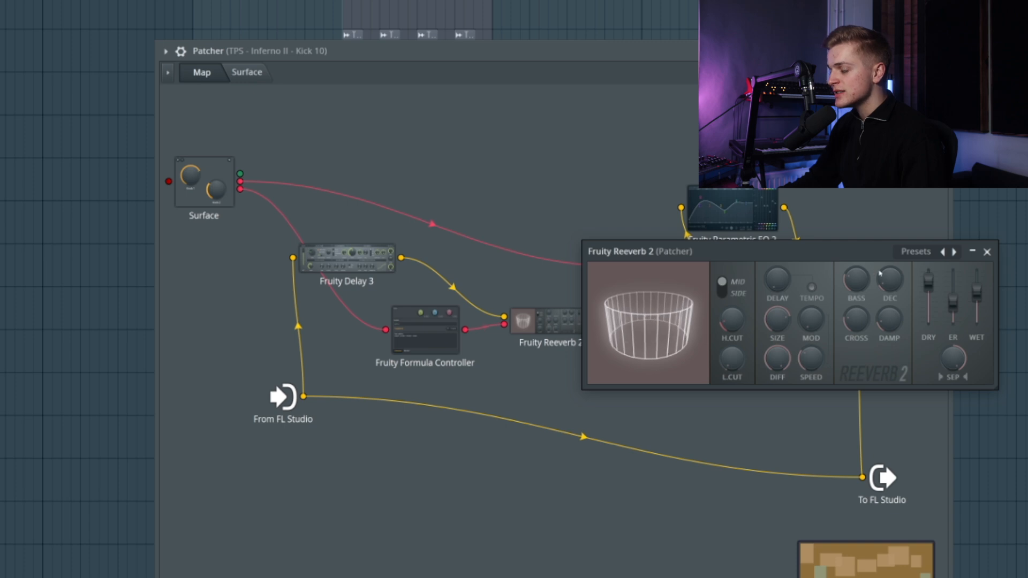
right_click(889, 292)
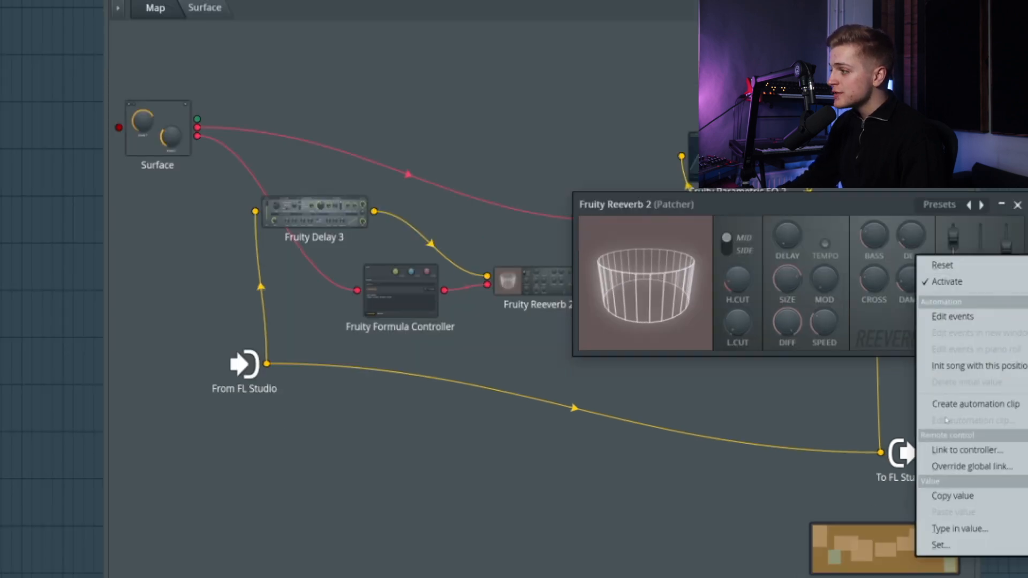
click(959, 496)
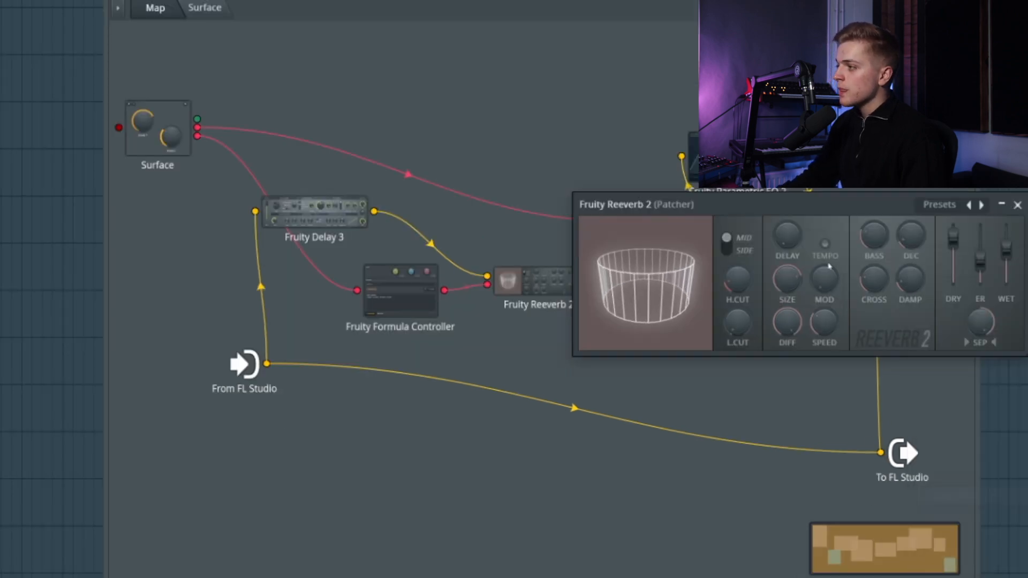
double_click(428, 287)
drag(289, 130, 396, 163)
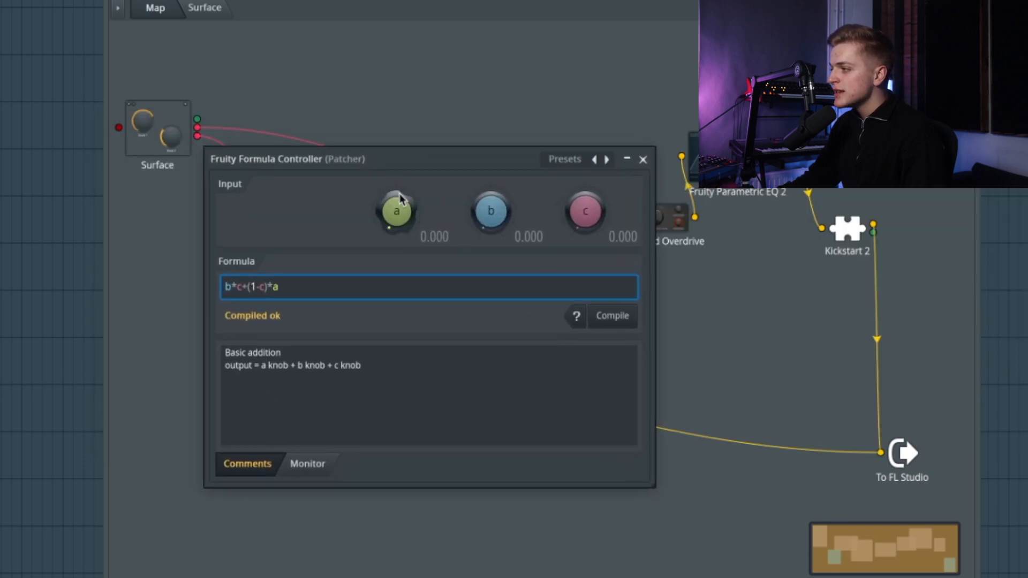
right_click(401, 199)
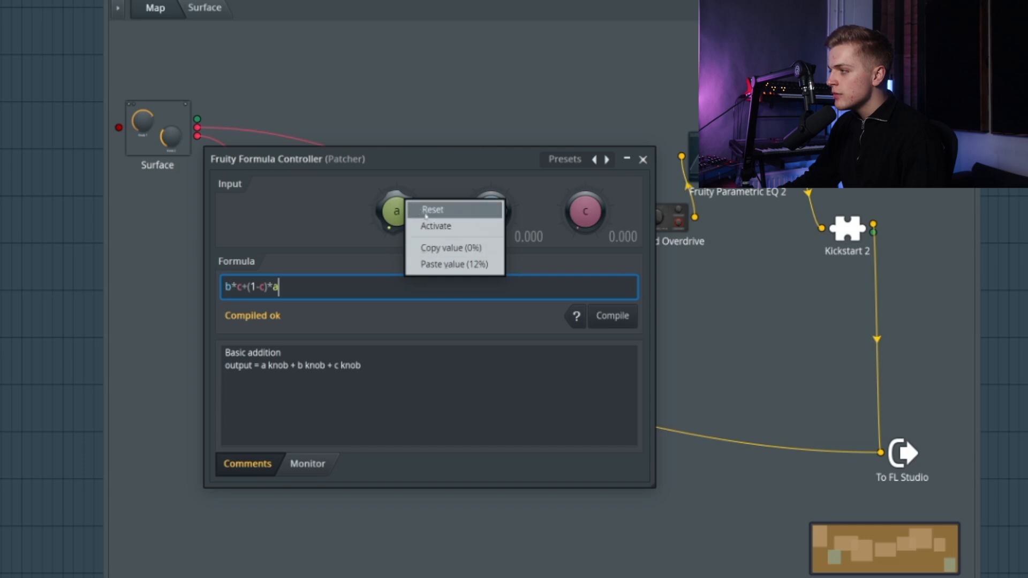
click(442, 264)
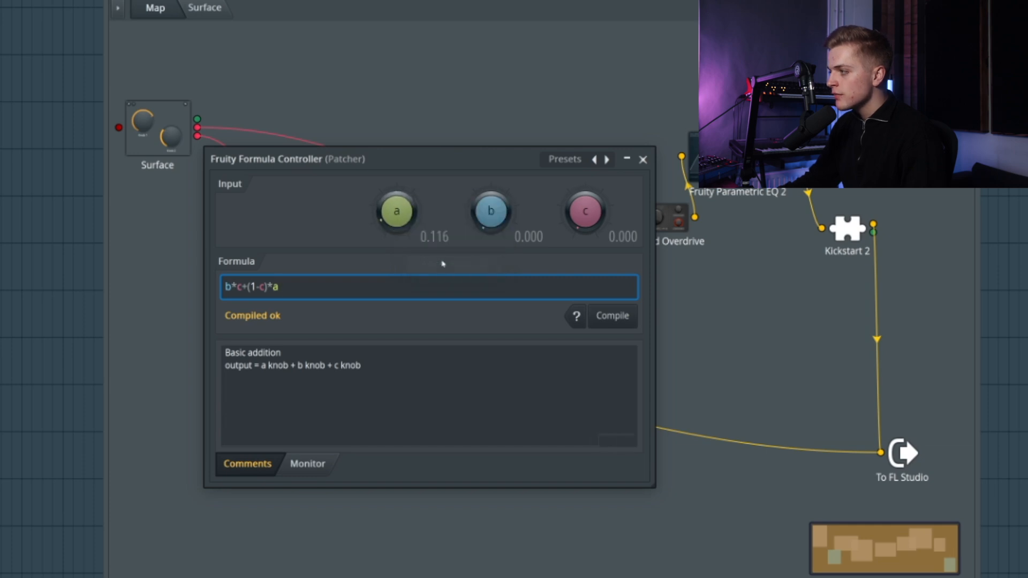
Copy the higher Decay value from Fruity Reeverb 2 and paste it into input b of the Fruity Formula Controller as 24%
drag(498, 160, 343, 149)
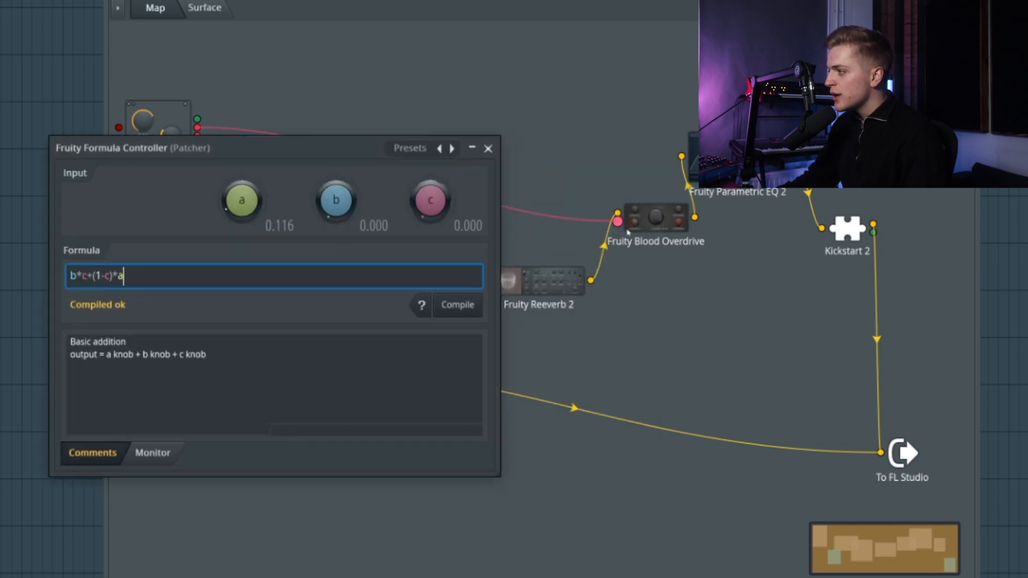
click(538, 270)
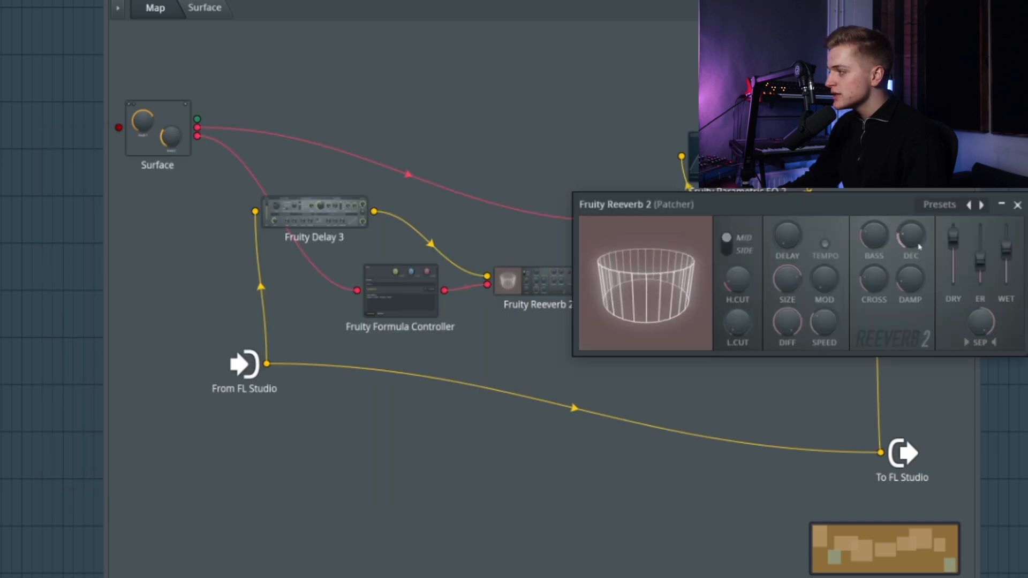
right_click(919, 245)
click(962, 493)
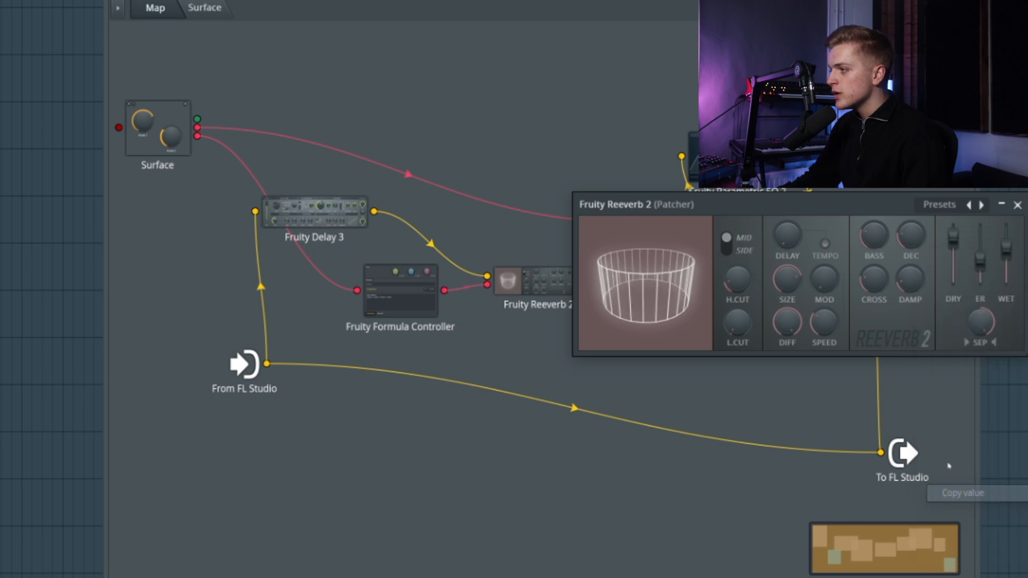
click(396, 291)
right_click(342, 211)
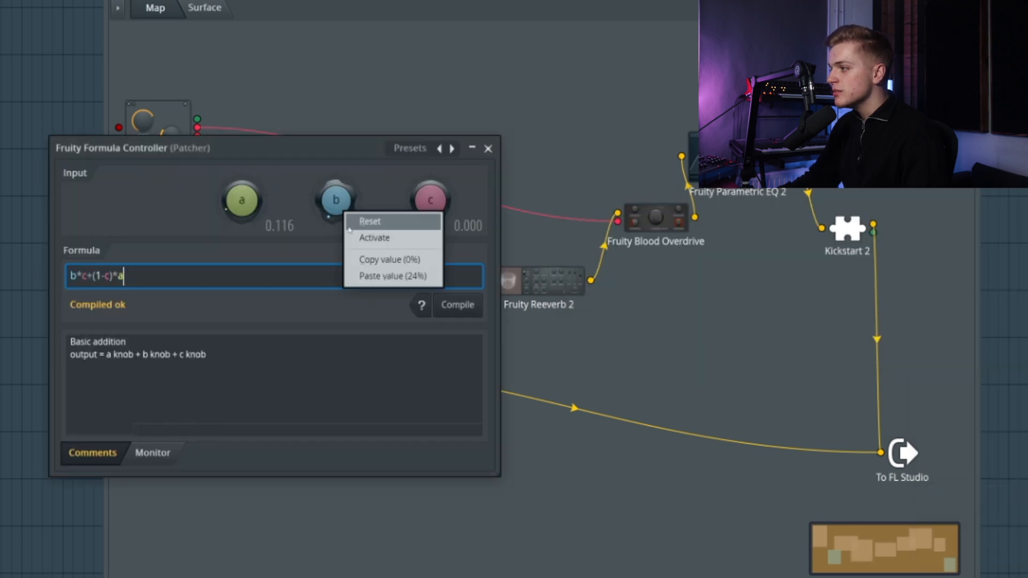
click(374, 276)
click(472, 149)
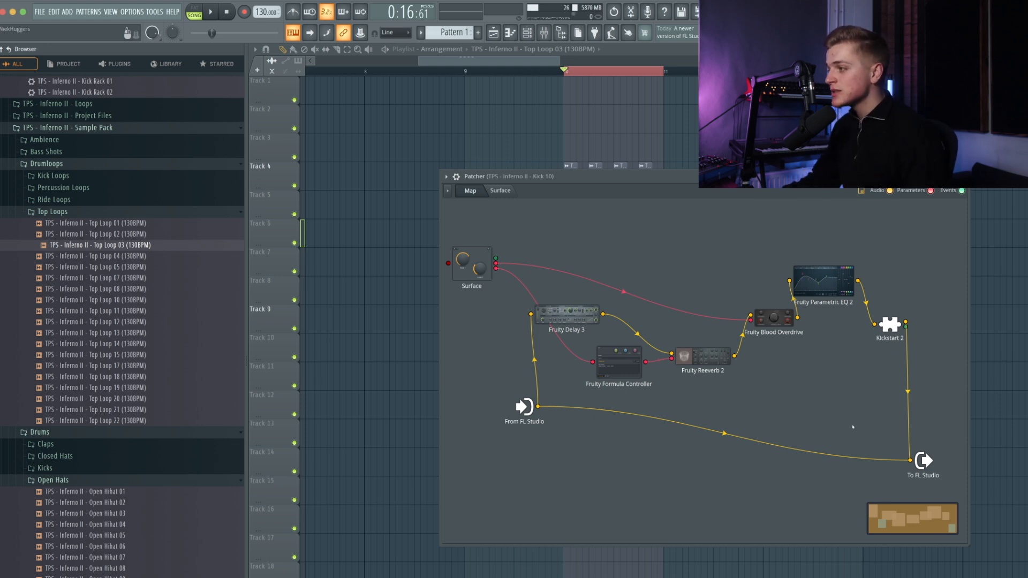
Test the RUMBLE DECAY knob on the Patcher surface with Fruity Reeverb 2 open to watch its Decay
click(699, 356)
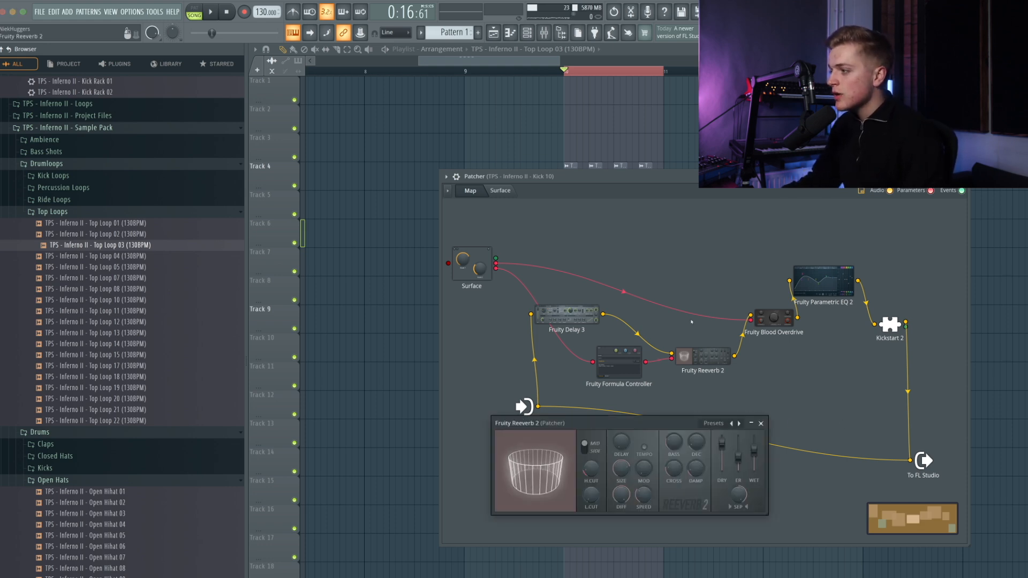
click(512, 192)
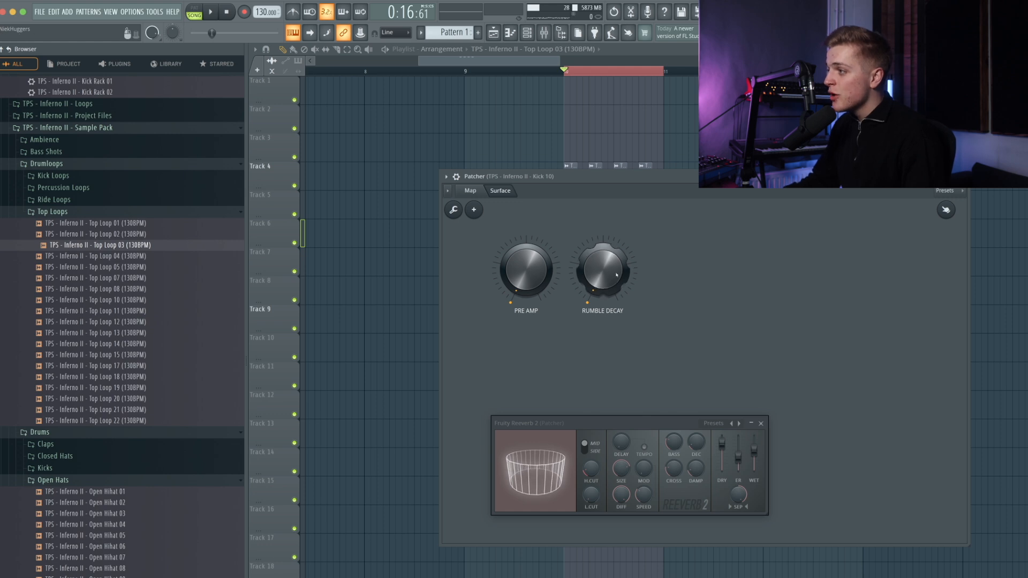
drag(603, 270, 603, 228)
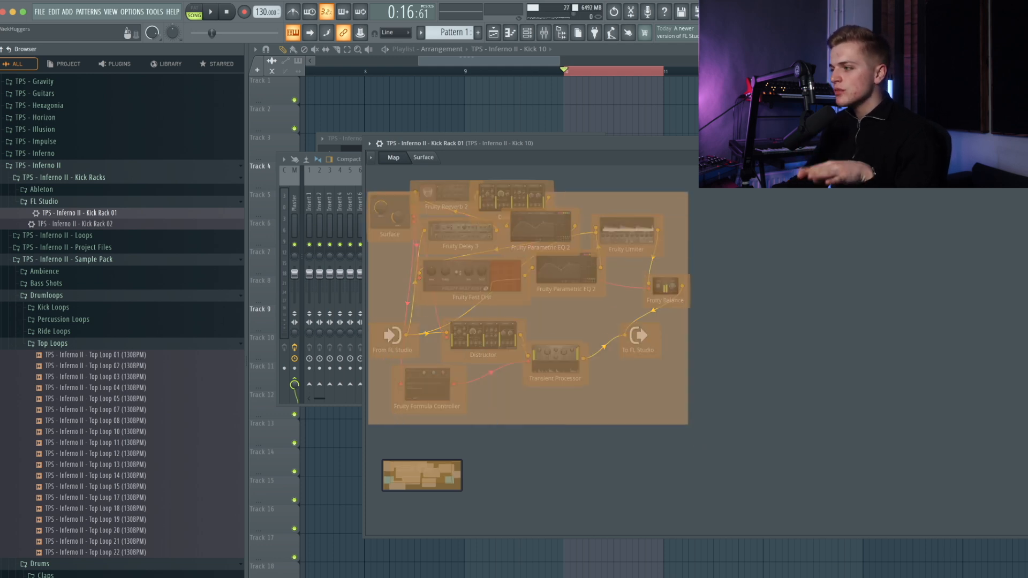
Show the surface of TPS - Inferno II - Kick Rack 01 and raise KICK DRIVE, RUMBLE DRIVE and ATTACK while auditioning the loop
click(423, 158)
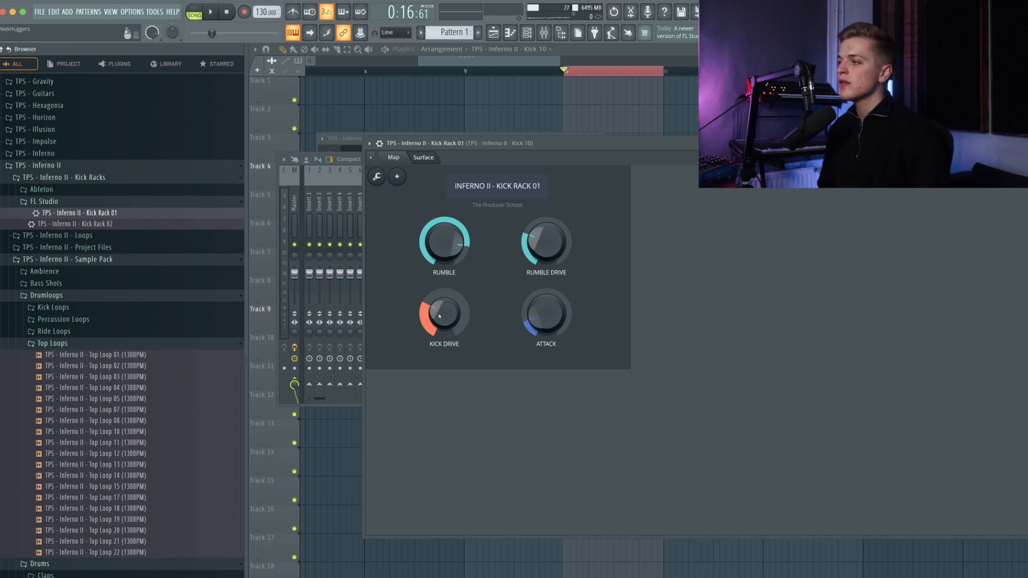
drag(468, 186, 423, 190)
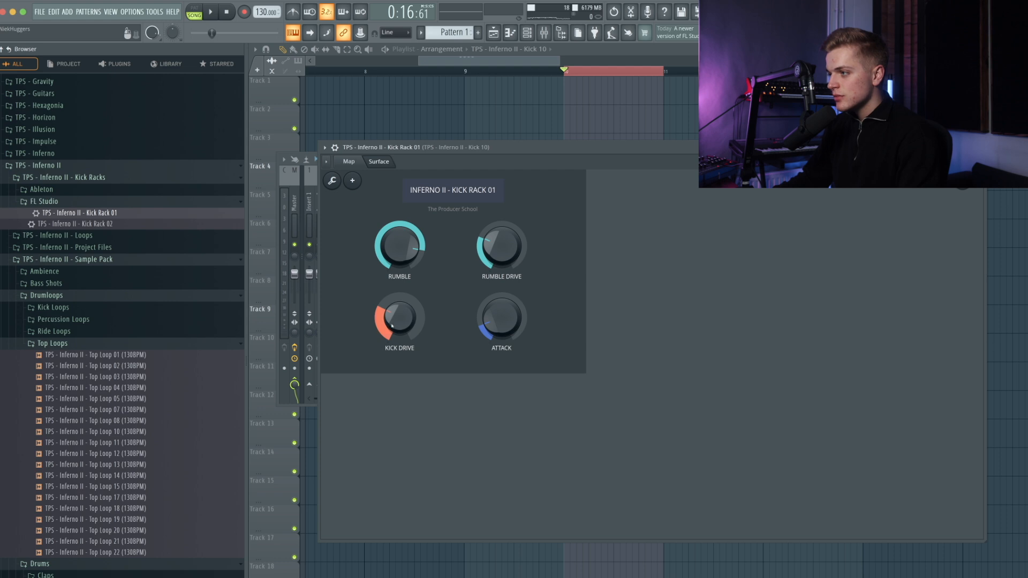
key(space)
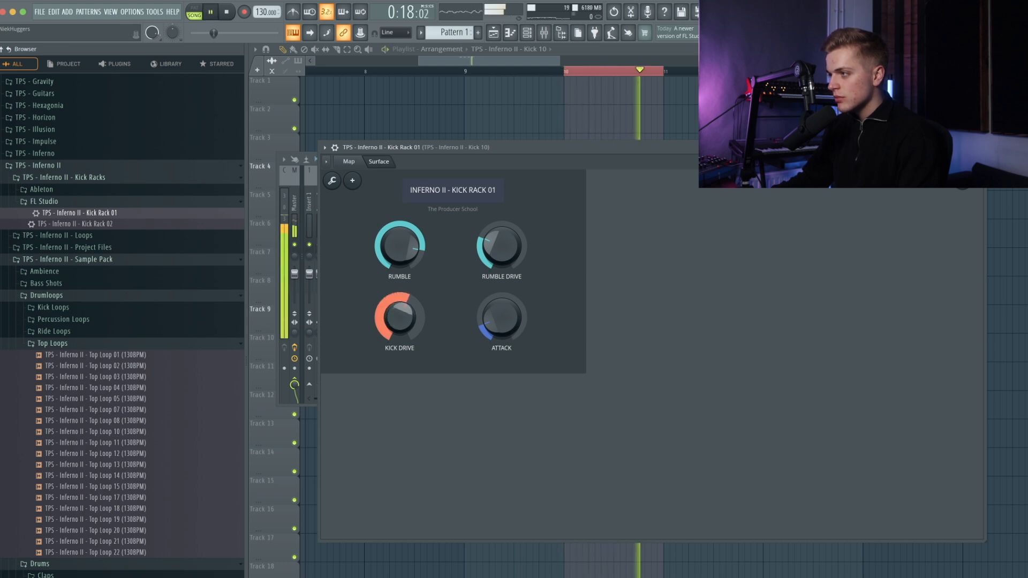
drag(488, 255, 489, 231)
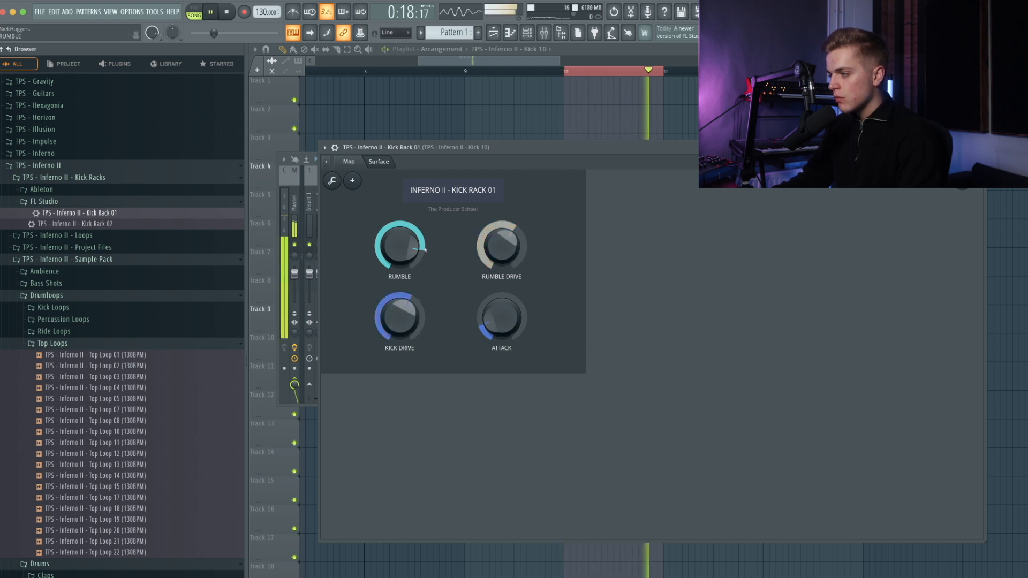
mouse_move(400, 245)
mouse_down()
mouse_move(399, 228)
mouse_move(399, 237)
mouse_up()
mouse_move(502, 318)
mouse_down()
mouse_move(502, 287)
mouse_move(502, 335)
mouse_up()
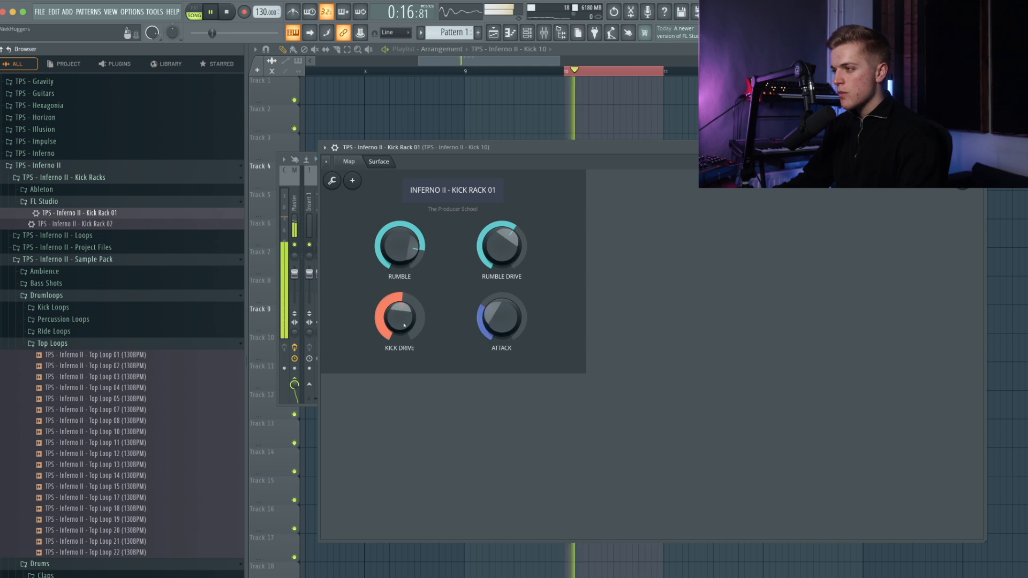
key(space)
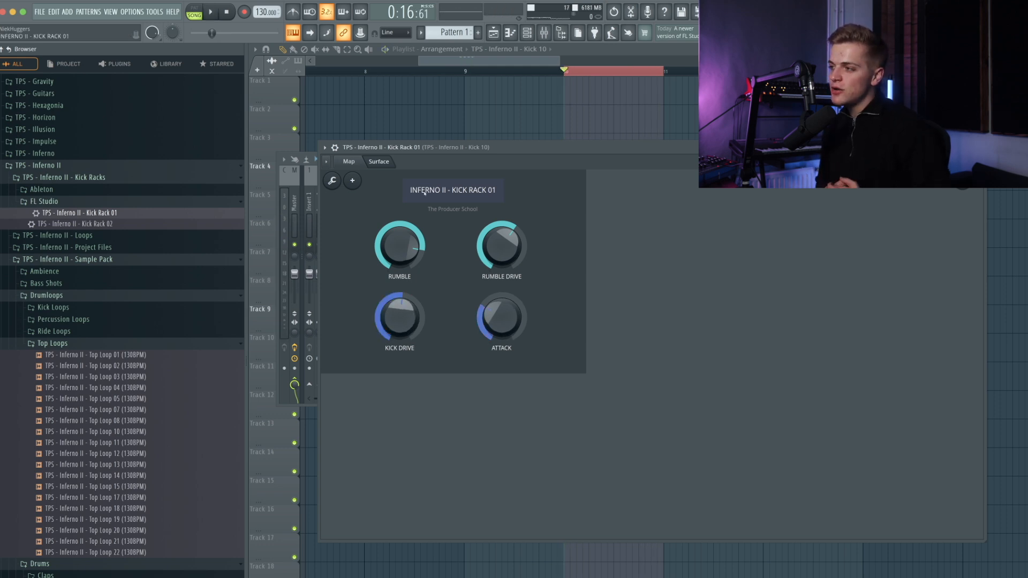